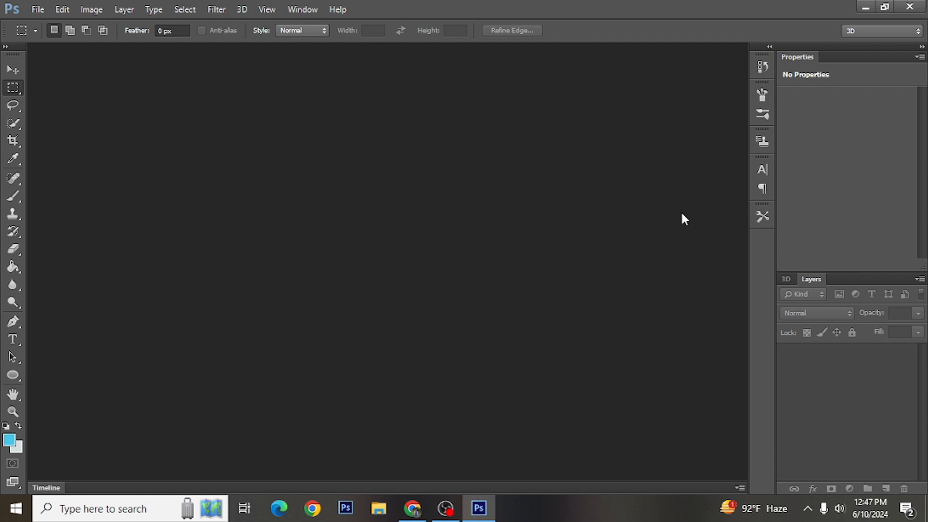
- Create a new 1280 x 720 pixel document at 300 pixels/inch in RGB Color with a white background
left_click(42, 9)
left_click(48, 24)
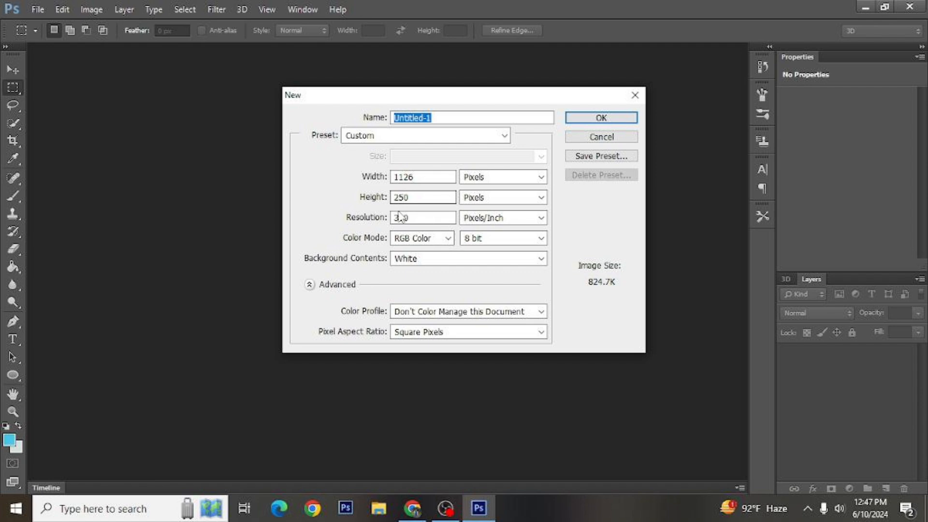
type("720")
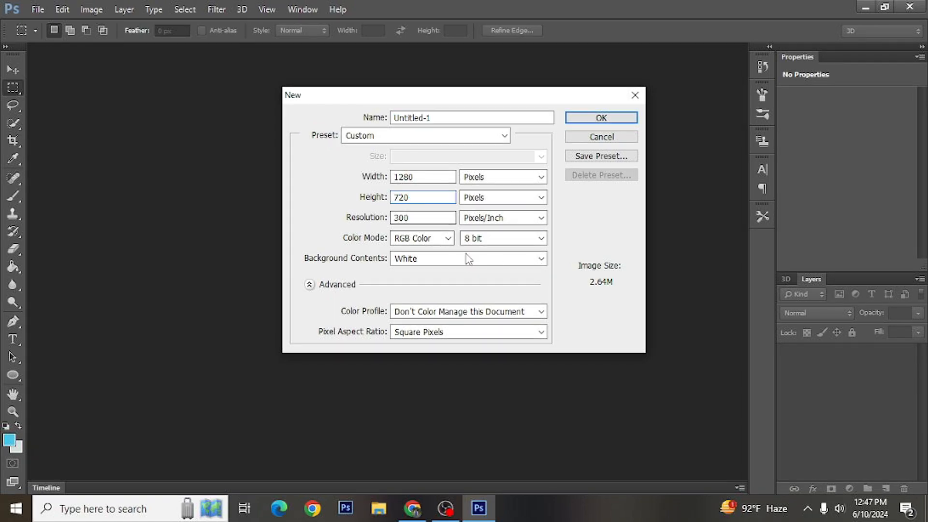
left_click(588, 122)
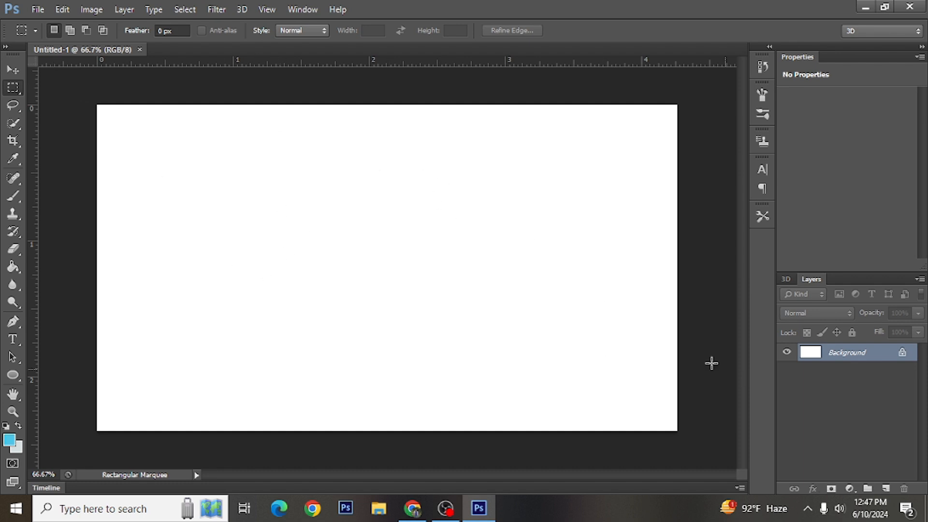
- Place the heliconia-8599119_1280 image from Downloads into the document at its default size and commit the placement
left_click(37, 9)
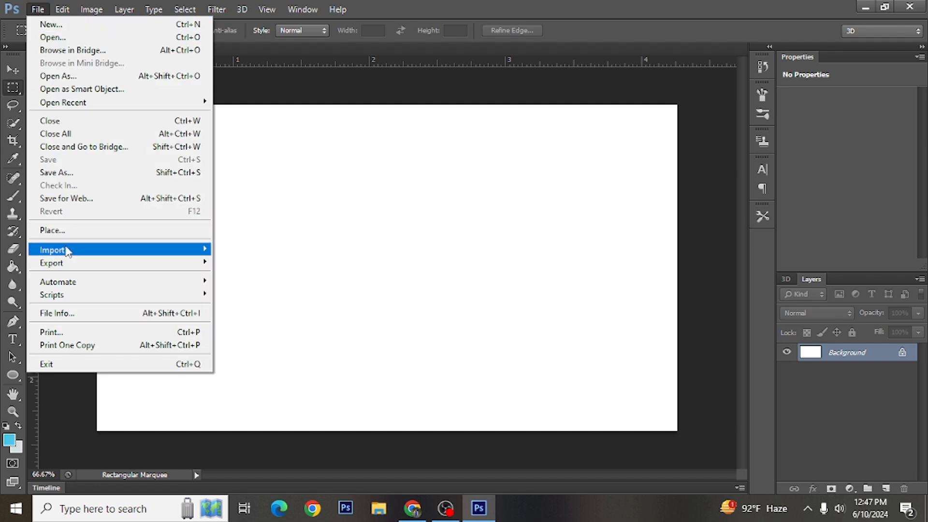
left_click(70, 232)
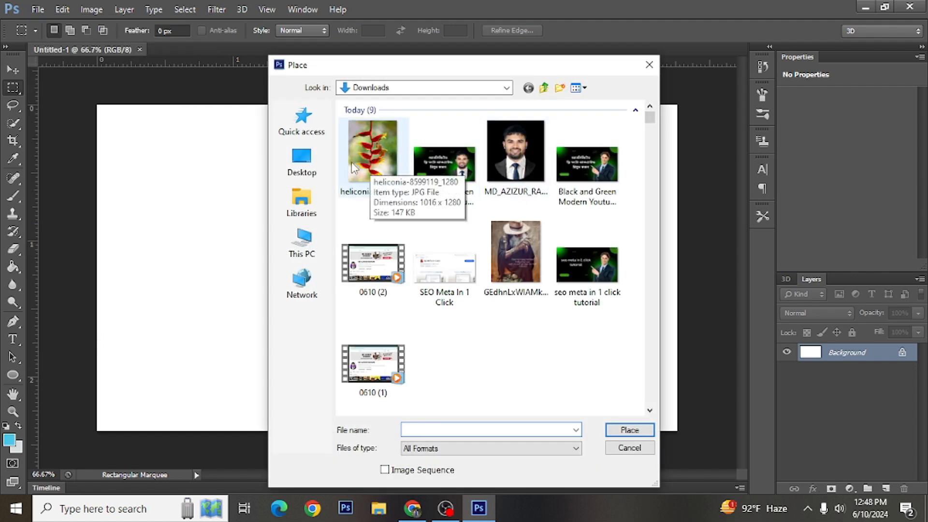
left_click(375, 167)
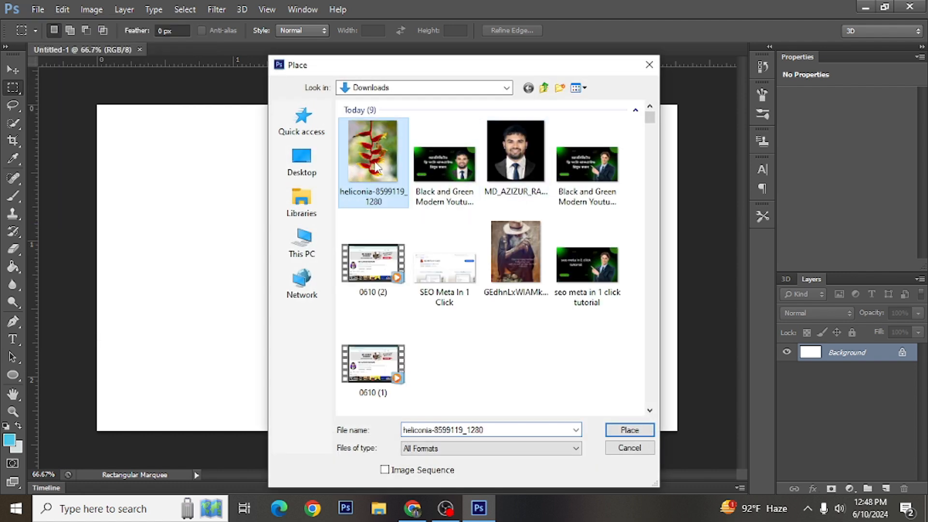
left_click(618, 430)
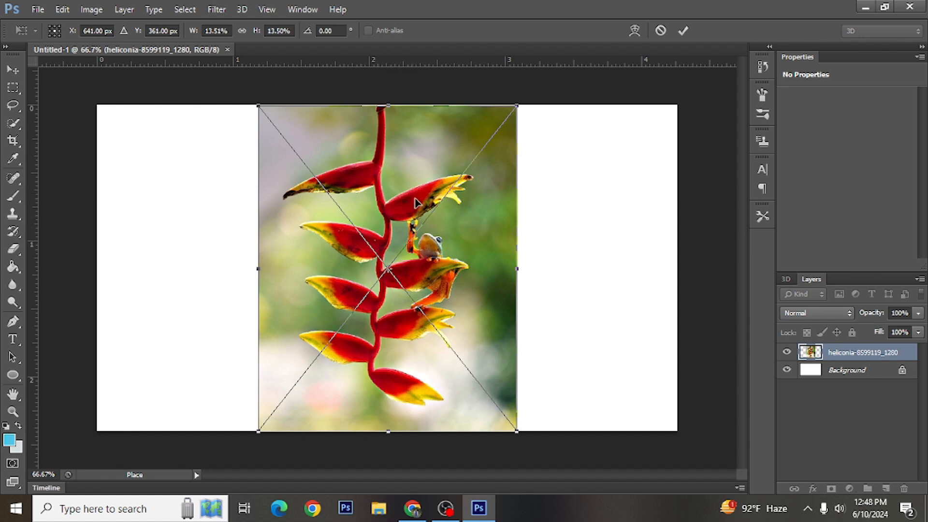
right_click(386, 202)
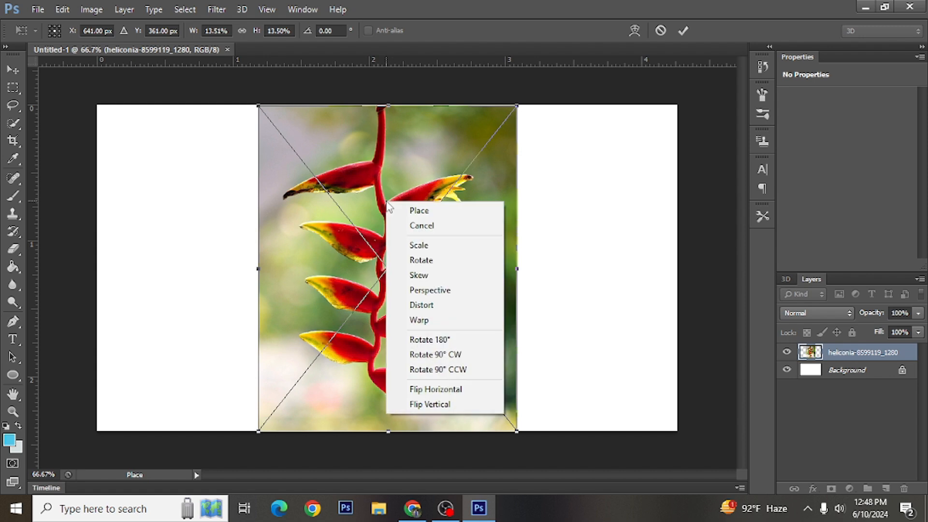
left_click(452, 211)
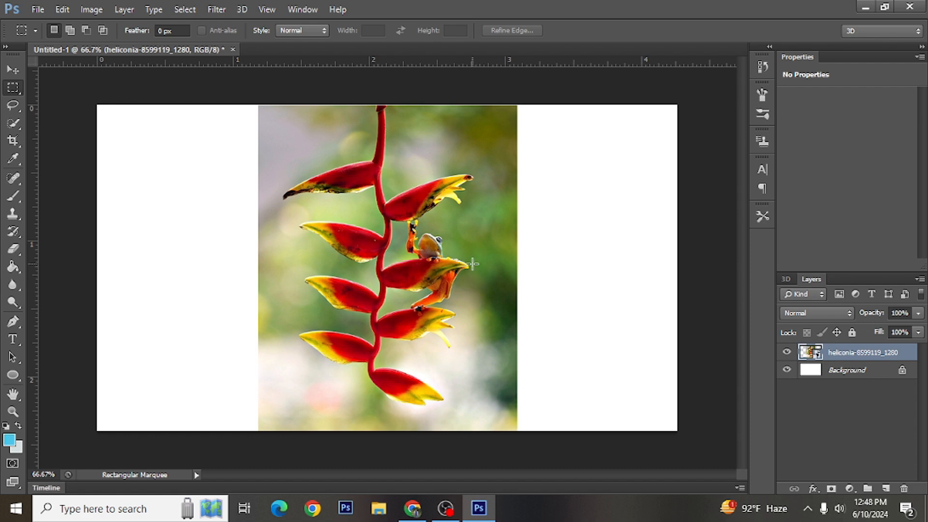
- Activate the standard Pen Tool in Path mode for tracing the flower
left_click(13, 71)
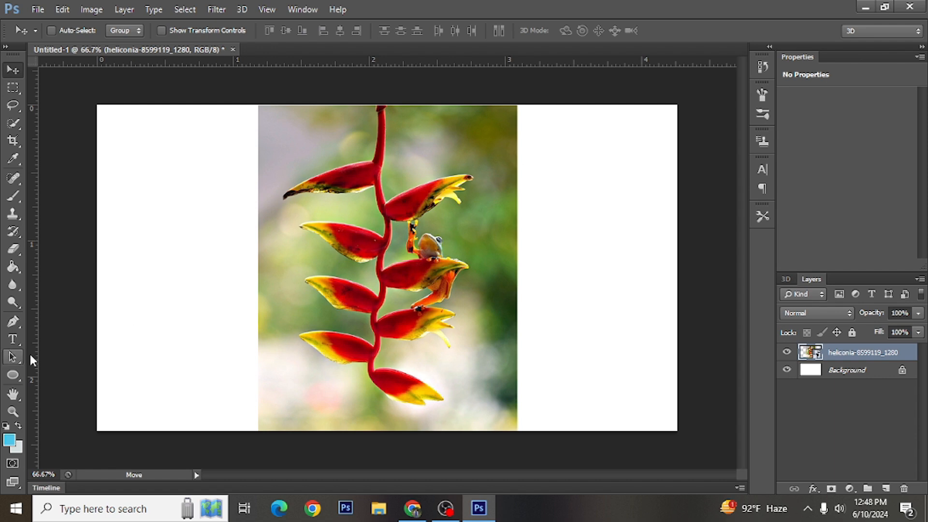
left_click(16, 323)
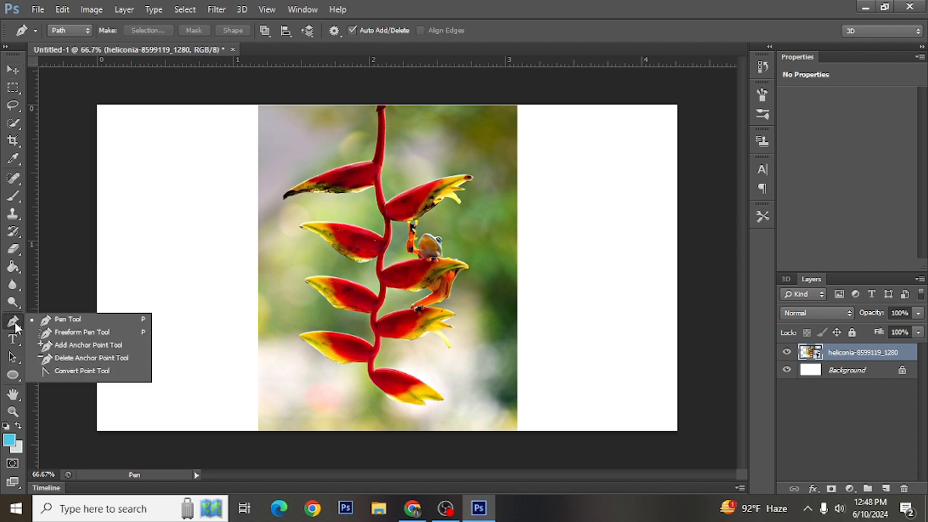
left_click(77, 320)
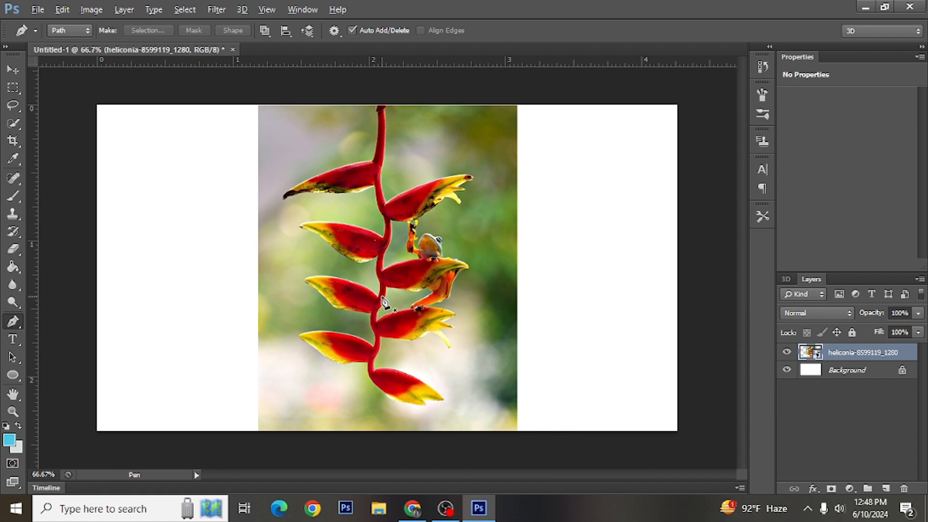
- Examine the heliconia's stem, bracts and frog at different magnifications to plan the outline
scroll(380, 303, "up", 1)
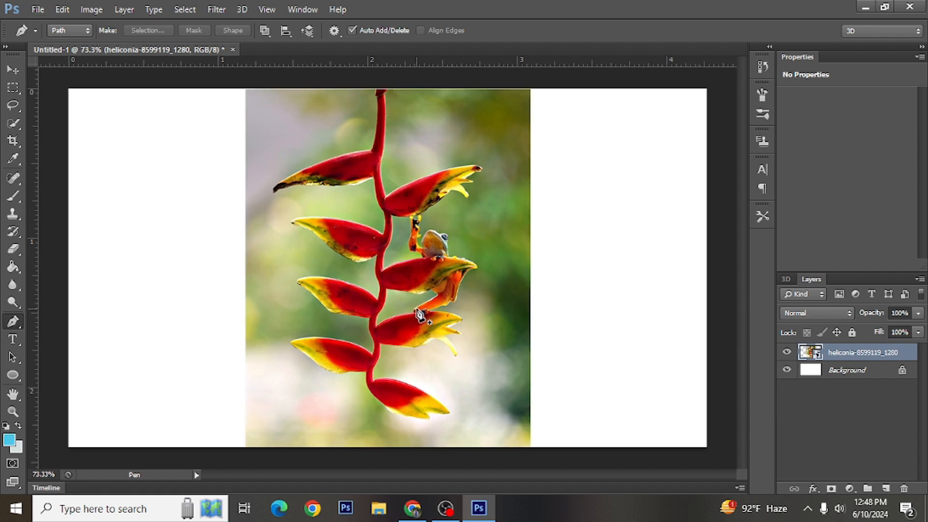
left_click(422, 312)
scroll(425, 334, "up", 2)
scroll(427, 332, "up", 2)
scroll(427, 332, "down", 1)
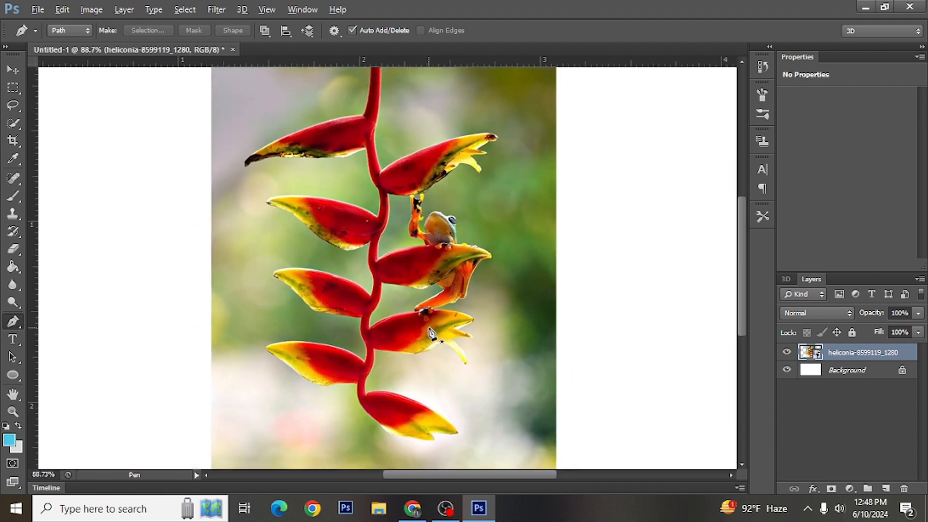
scroll(427, 333, "up", 1)
scroll(427, 333, "down", 1)
scroll(536, 278, "up", 2)
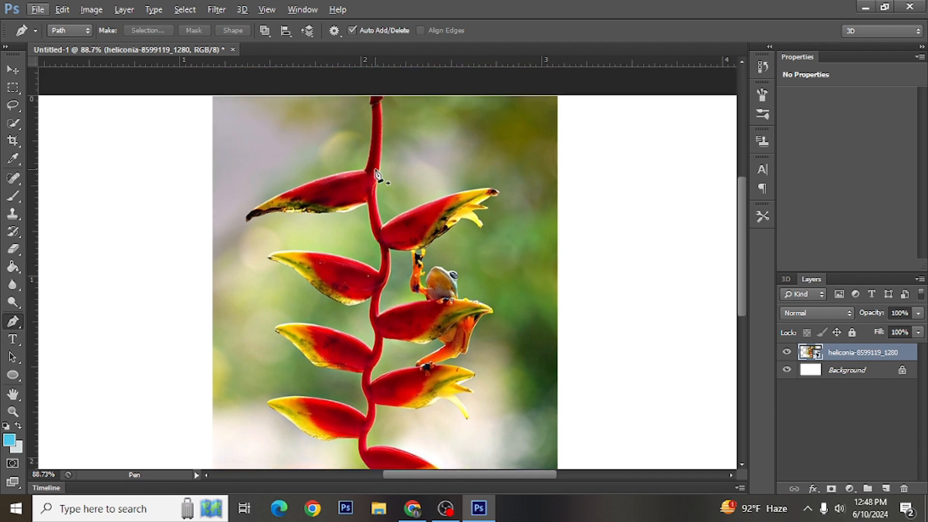
scroll(393, 165, "up", 2)
scroll(393, 165, "up", 3)
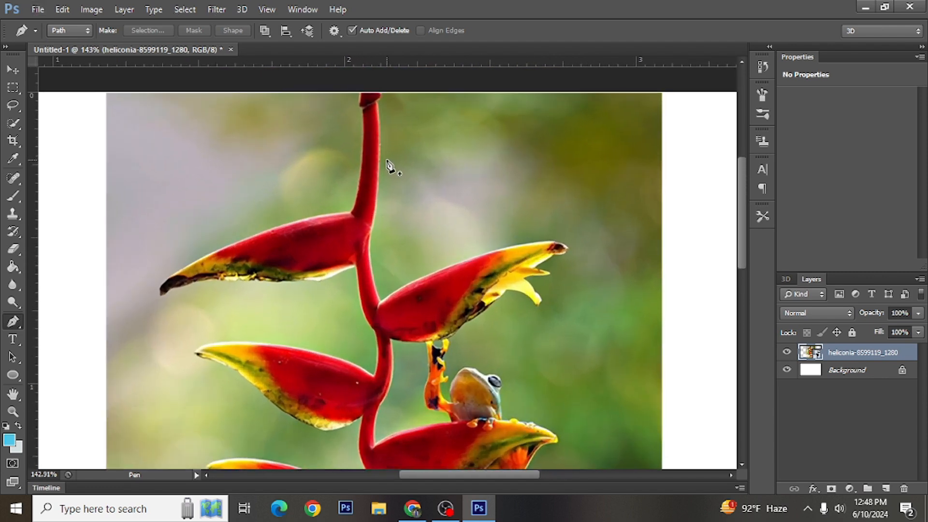
scroll(441, 275, "down", 1)
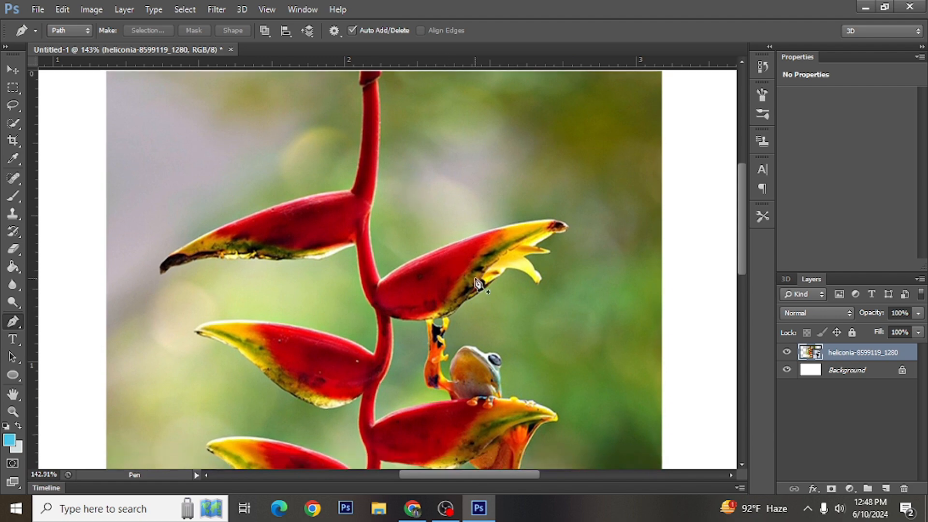
scroll(500, 312, "down", 2)
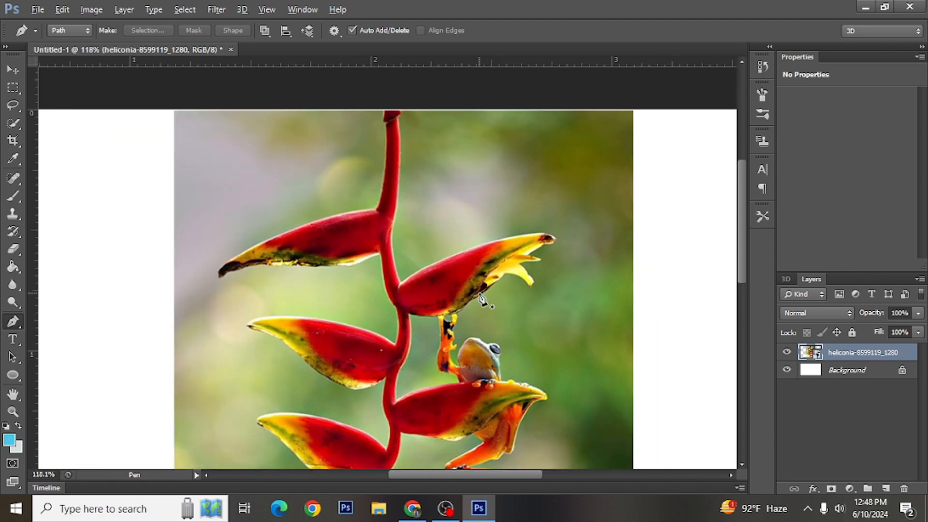
scroll(483, 304, "down", 3)
scroll(482, 304, "up", 1)
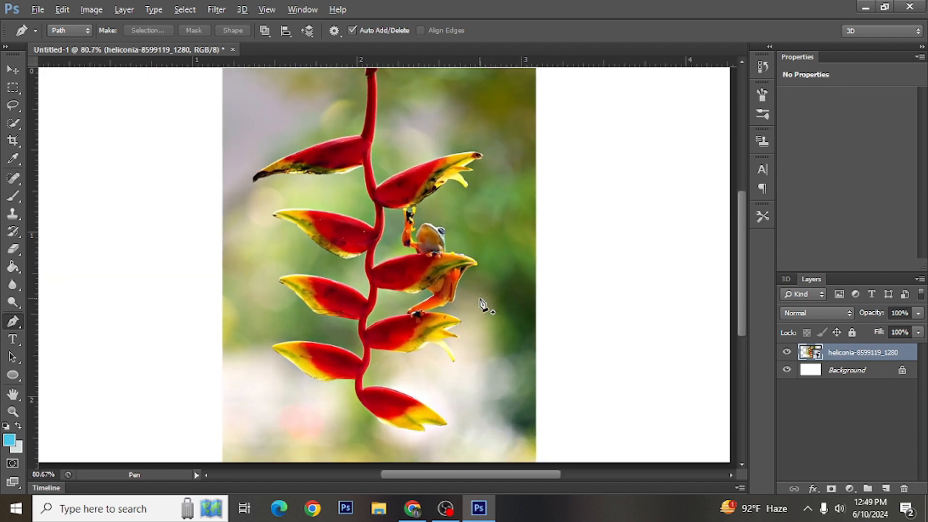
scroll(481, 304, "down", 1)
scroll(482, 304, "up", 1)
scroll(481, 305, "down", 2)
scroll(482, 304, "up", 4)
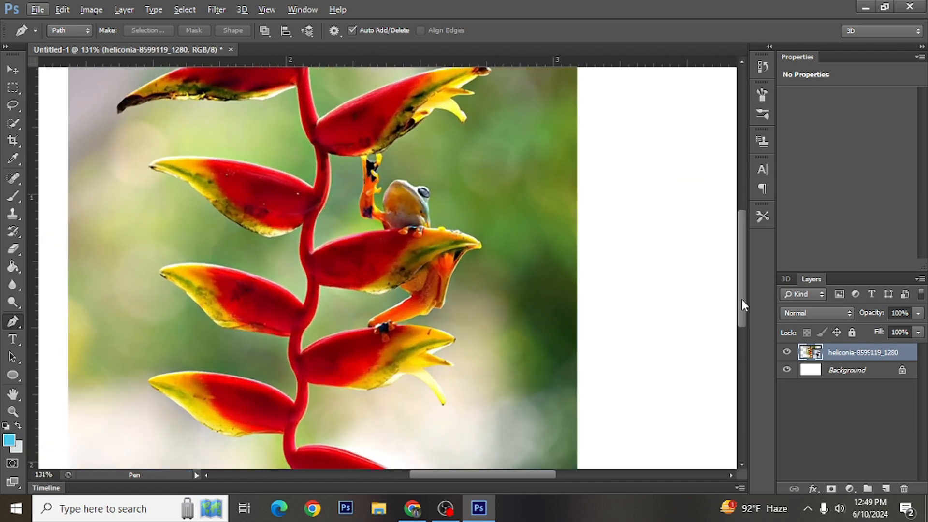
- Start a Pen path at the stem's top-left corner and add anchor points around the small knob there
left_click_drag(741, 299, 739, 255)
scroll(302, 290, "up", 1)
scroll(342, 201, "up", 3)
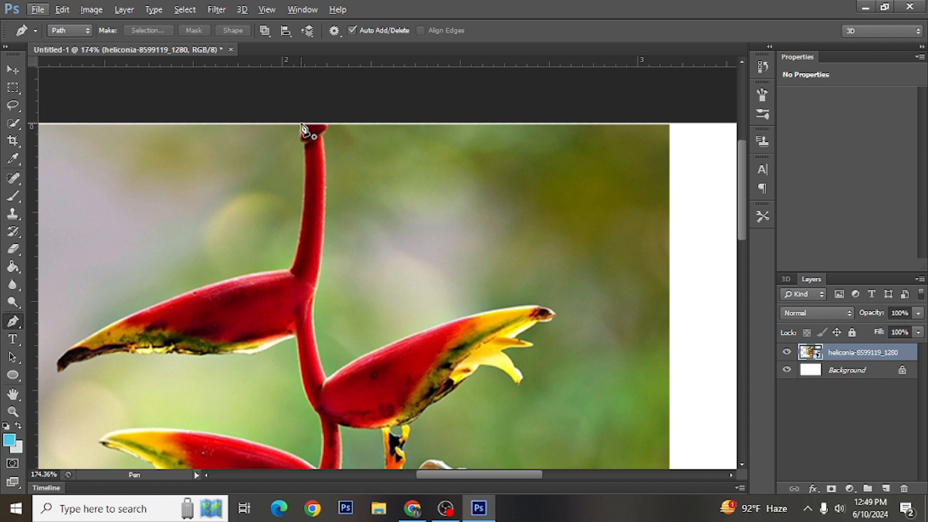
left_click(302, 125)
scroll(310, 146, "up", 5)
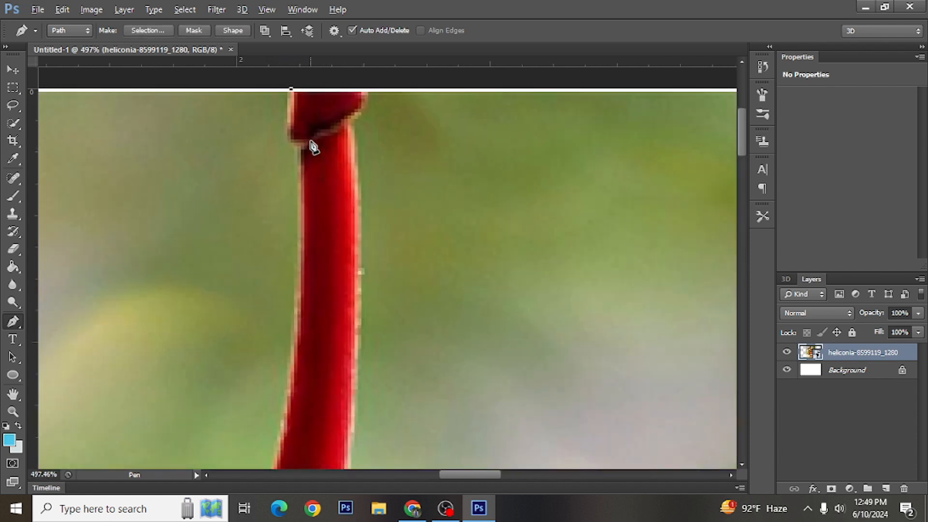
left_click(287, 128)
left_click(288, 143)
scroll(300, 164, "down", 4)
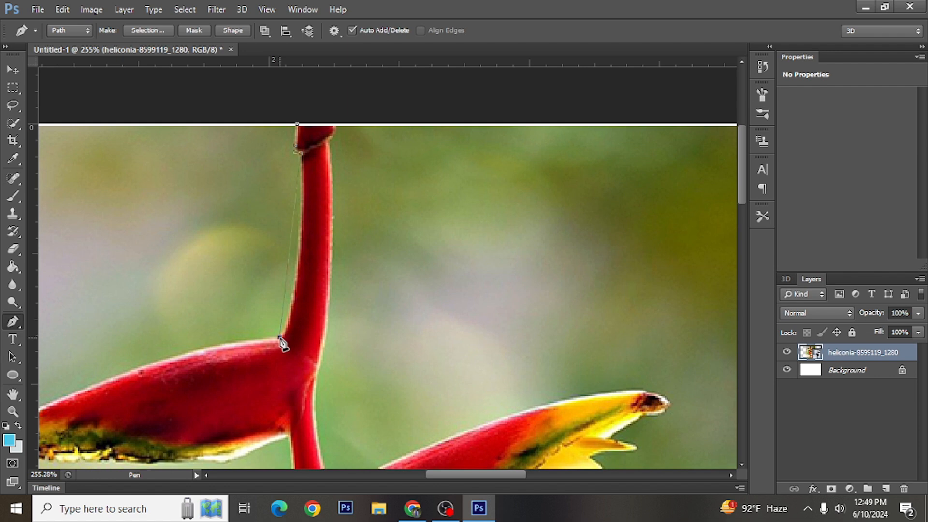
- Curve the path down the stem's left edge to the first left bract and remove the anchor's outgoing handle
left_click_drag(280, 338, 253, 376)
key("alt")
key("alt")
scroll(311, 327, "down", 1)
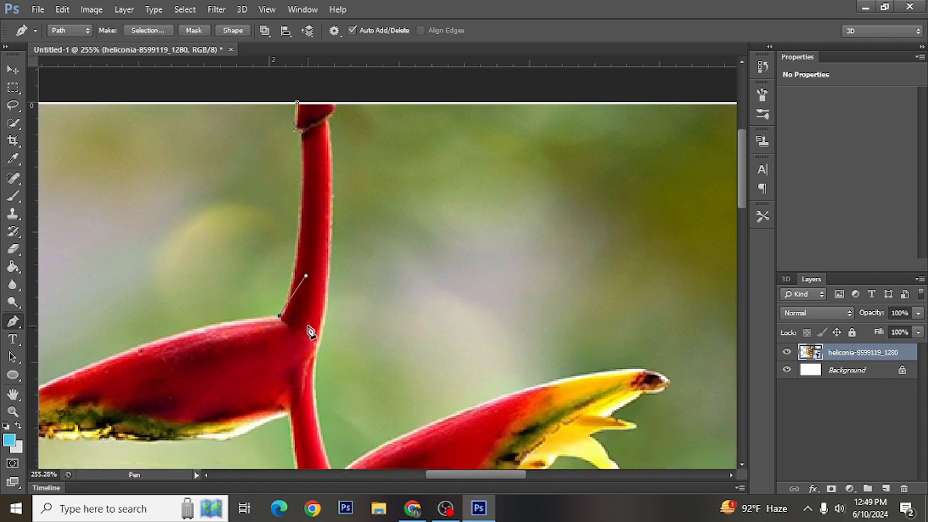
- Trace the upper edge of the first left bract to its dark tip with curved segments, ending in a corner anchor
left_click_drag(446, 474, 407, 474)
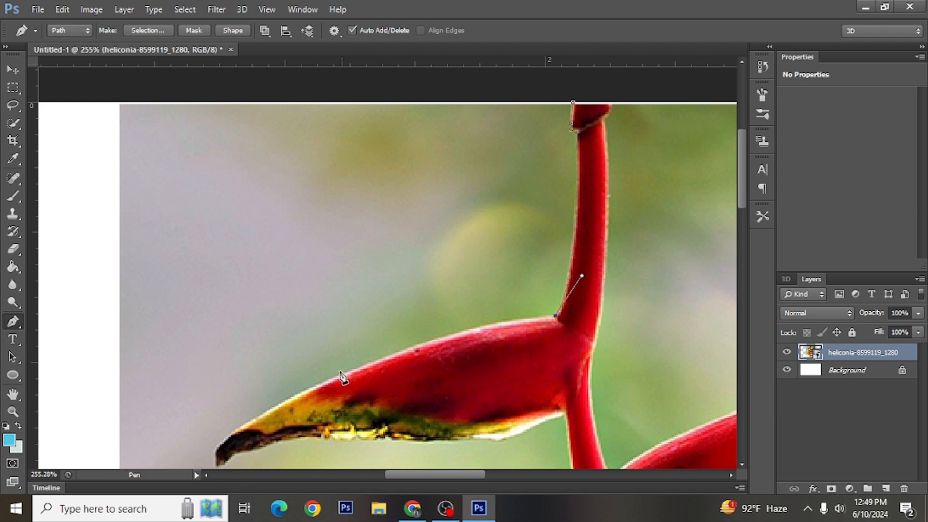
left_click(427, 344)
left_click_drag(429, 348, 411, 356)
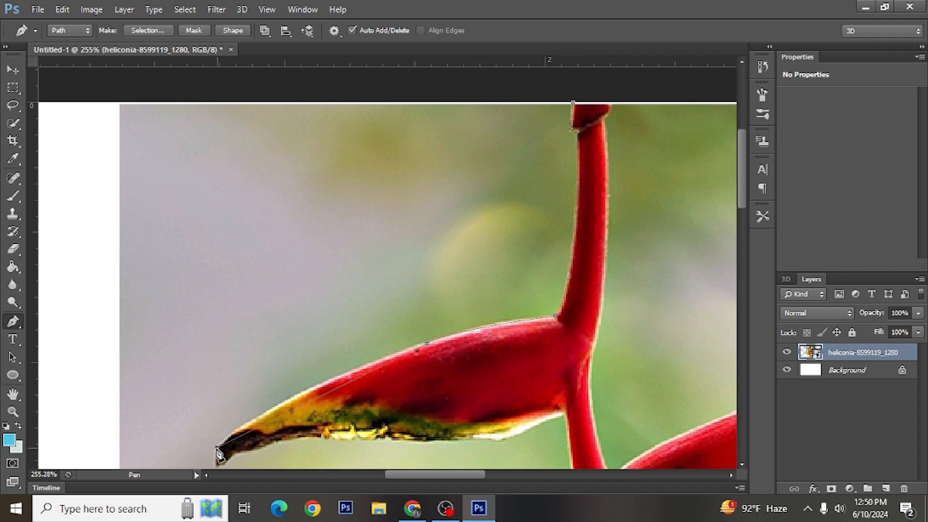
scroll(219, 454, "down", 5)
left_click_drag(217, 335, 174, 386)
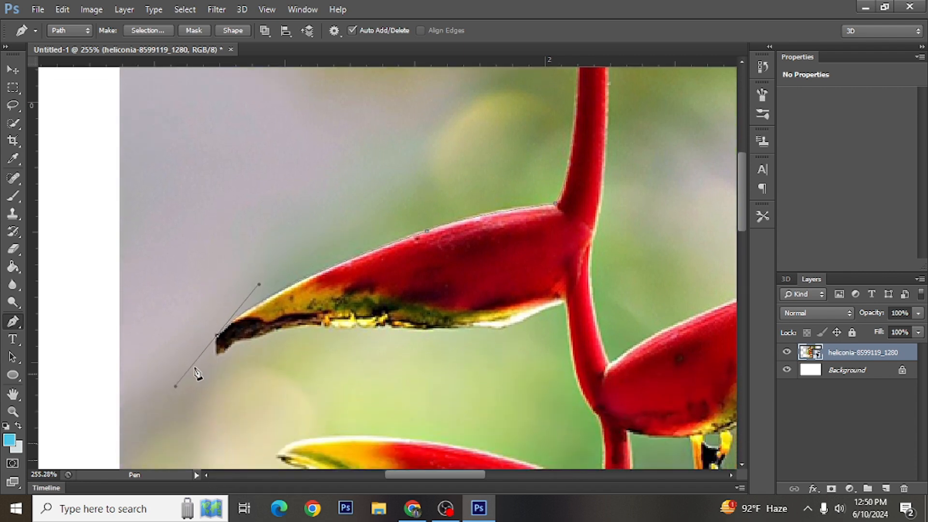
left_click(217, 335, "alt")
- Trace around the first left bract's tip and along its jagged lower edge back to the stem
left_click(216, 354)
left_click_drag(238, 342, 247, 332)
left_click(238, 342, "alt")
scroll(279, 334, "up", 3)
left_click_drag(281, 358, 295, 353)
left_click(258, 366)
left_click(282, 355)
left_click(332, 350)
left_click(401, 356)
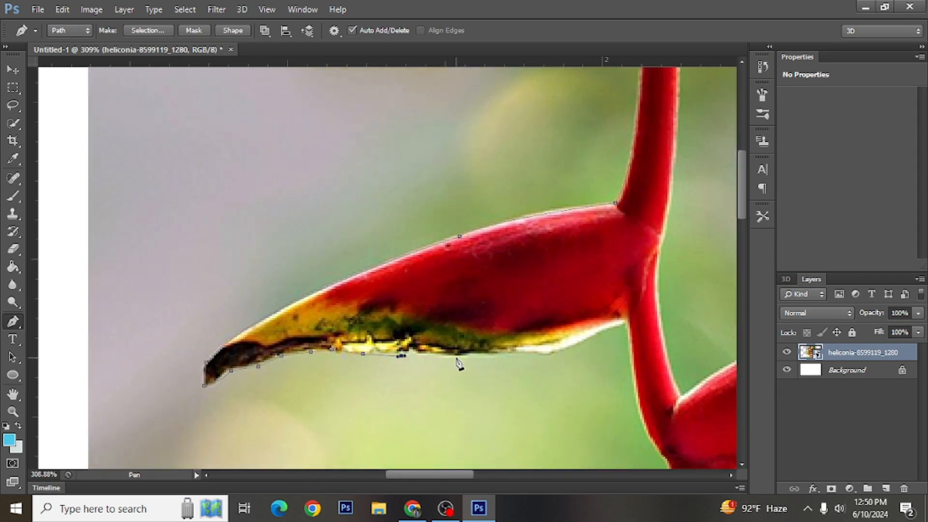
left_click(504, 353)
left_click(625, 322)
- Continue the path down the stem's left edge to the junction with the second left bract
scroll(628, 327, "down", 3)
left_click(638, 344)
scroll(638, 343, "down", 3)
left_click(665, 306)
scroll(665, 306, "down", 1)
left_click(666, 370)
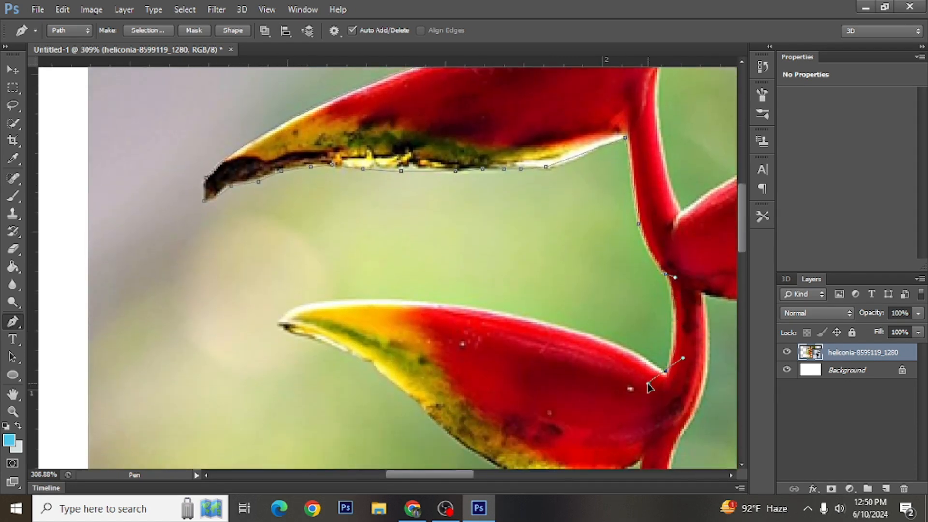
- Curve the path along the second left bract's upper edge to its tip and remove the outgoing handle
left_click_drag(482, 312, 389, 305)
left_click(482, 311, "alt")
left_click_drag(284, 324, 249, 354)
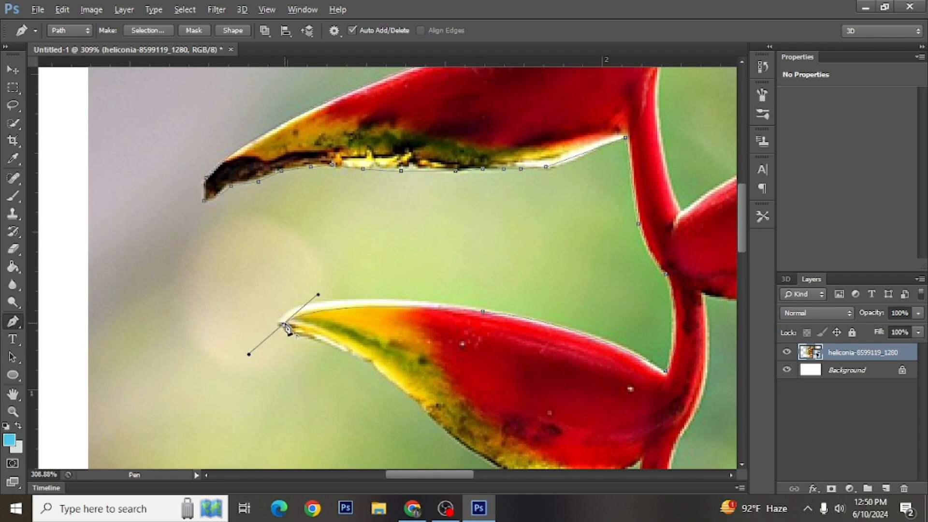
left_click(283, 324, "alt")
- Trace the lower edge of the second left bract from its tip back toward the stem
scroll(285, 324, "down", 1)
left_click_drag(361, 303, 366, 318)
left_click(360, 304, "alt")
left_click(373, 308)
left_click(419, 347)
scroll(435, 355, "down", 1)
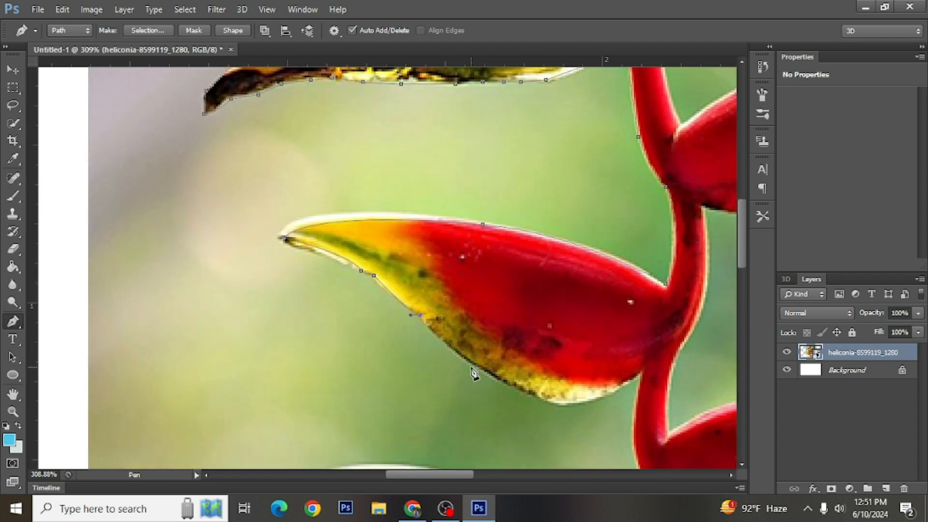
left_click(472, 370)
scroll(498, 368, "down", 1)
left_click(500, 358)
left_click(543, 374)
left_click(587, 379)
- Extend the path down the stem and along the third left bract's upper edge, ending with a corner anchor at the tip
left_click(650, 362)
scroll(650, 364, "down", 1)
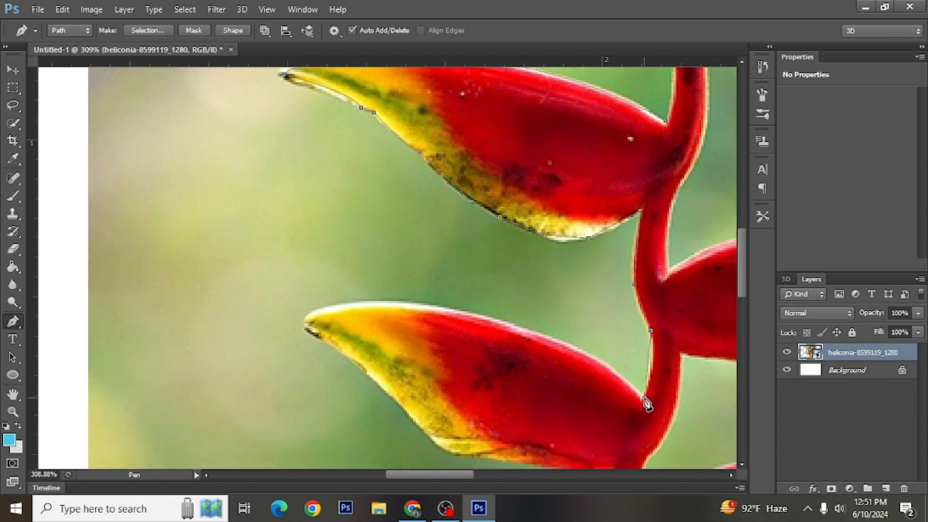
left_click(644, 399)
left_click_drag(309, 322, 111, 376)
left_click(310, 323, "alt")
scroll(309, 309, "down", 2)
scroll(460, 420, "down", 2)
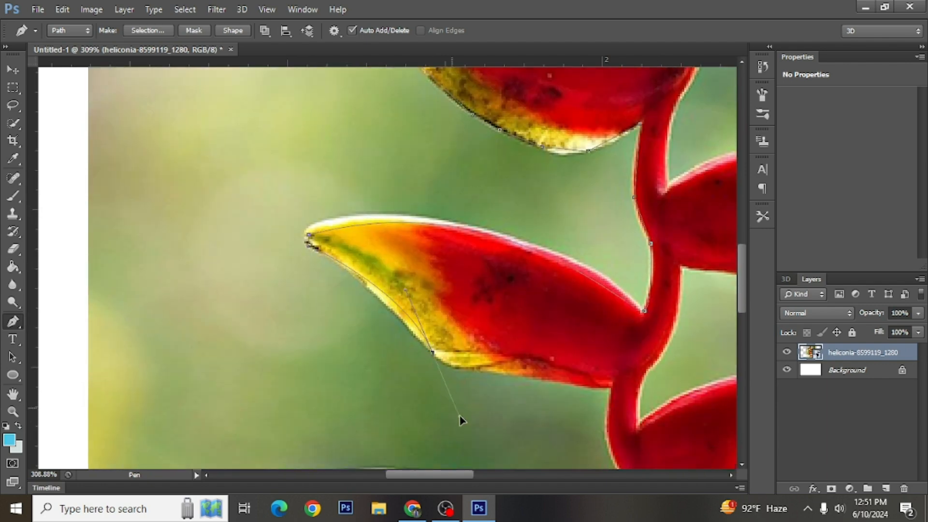
- Trace the third left bract's lower edge back to the stem and continue down to the fourth left bract
left_click(432, 343)
scroll(532, 367, "down", 1)
left_click(610, 359)
scroll(613, 367, "down", 3)
left_click(617, 377)
scroll(623, 379, "down", 4)
left_click(622, 383)
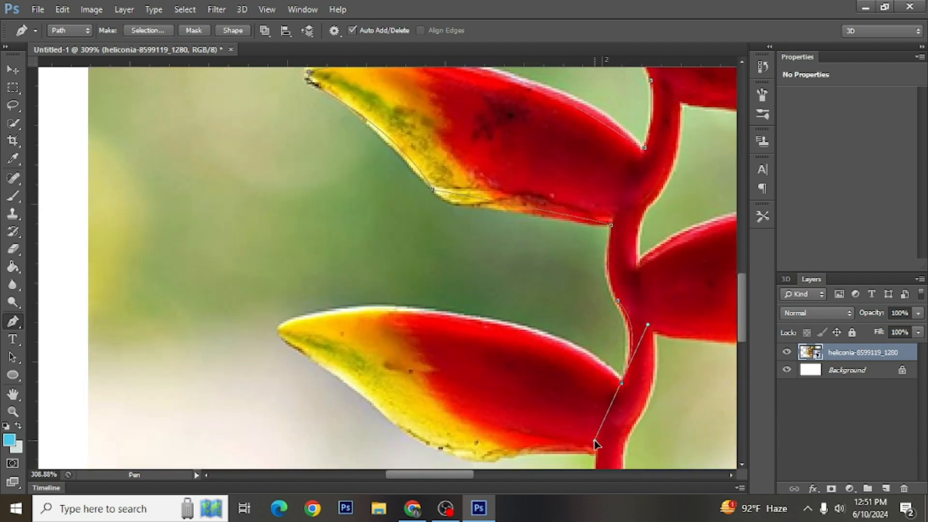
- Trace the fourth left bract along its upper edge to the tip and back along its lower edge to the stem
left_click_drag(284, 325, 111, 379)
scroll(283, 326, "down", 4)
left_click(283, 326, "alt")
left_click_drag(412, 361, 411, 364)
scroll(421, 366, "down", 1)
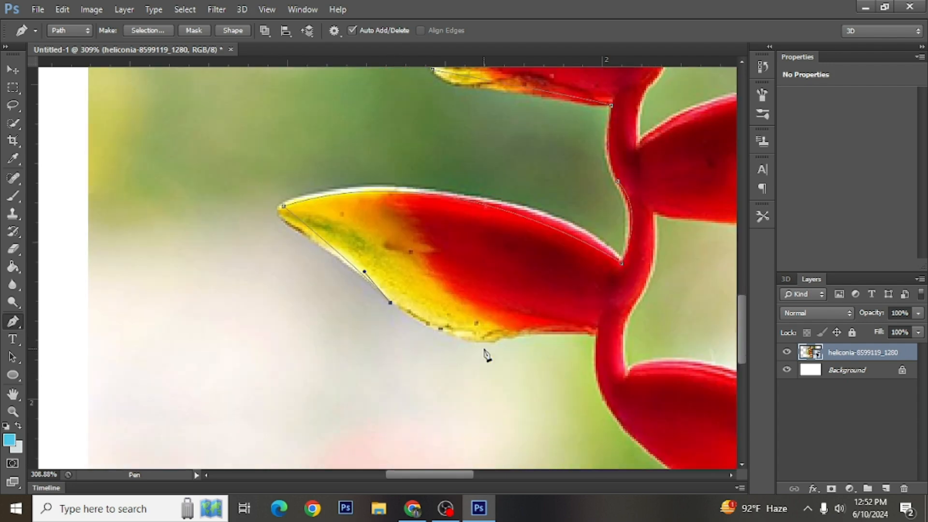
left_click_drag(485, 338, 497, 331)
left_click_drag(594, 335, 595, 339)
- Continue the path down the stem and along the bottom bract's lower edge to its tip, with corner anchors
scroll(599, 339, "down", 4)
left_click_drag(678, 313, 410, 351)
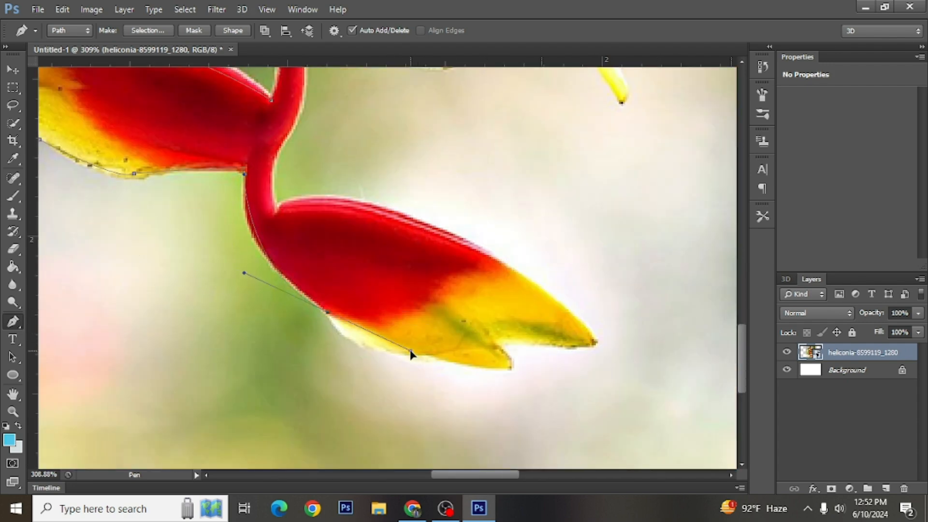
left_click(327, 312, "alt")
scroll(411, 329, "down", 1)
left_click_drag(493, 321, 542, 288)
left_click(494, 321, "alt")
left_click_drag(585, 321, 612, 337)
left_click(584, 321, "alt")
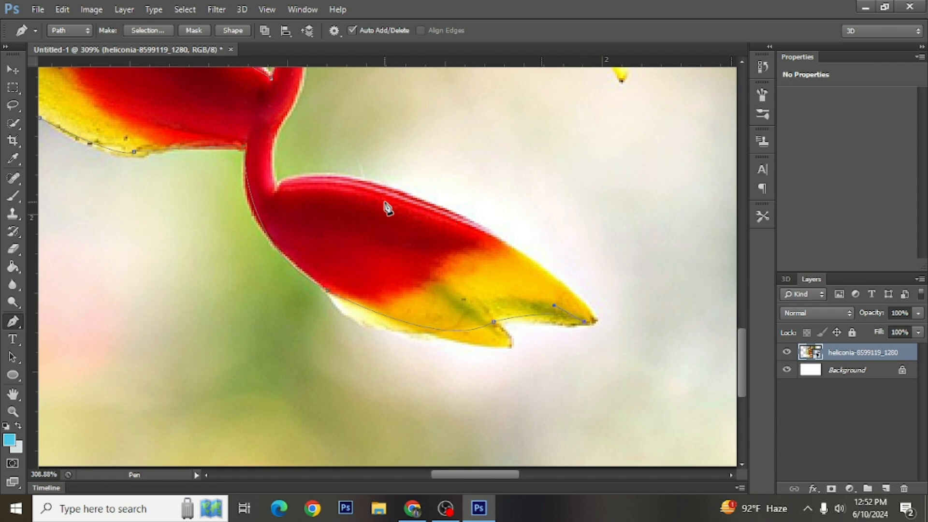
- Trace the bottom bract's upper edge from its tip back to the stem
left_click_drag(388, 198, 252, 168)
left_click(385, 198, "alt")
scroll(367, 196, "up", 1)
left_click_drag(277, 210, 262, 219)
left_click(277, 211, "alt")
- Extend the path up the stem's right edge to the base of the third right bract
scroll(285, 215, "up", 5)
left_click_drag(281, 252, 298, 220)
left_click(281, 252, "alt")
scroll(302, 219, "up", 2)
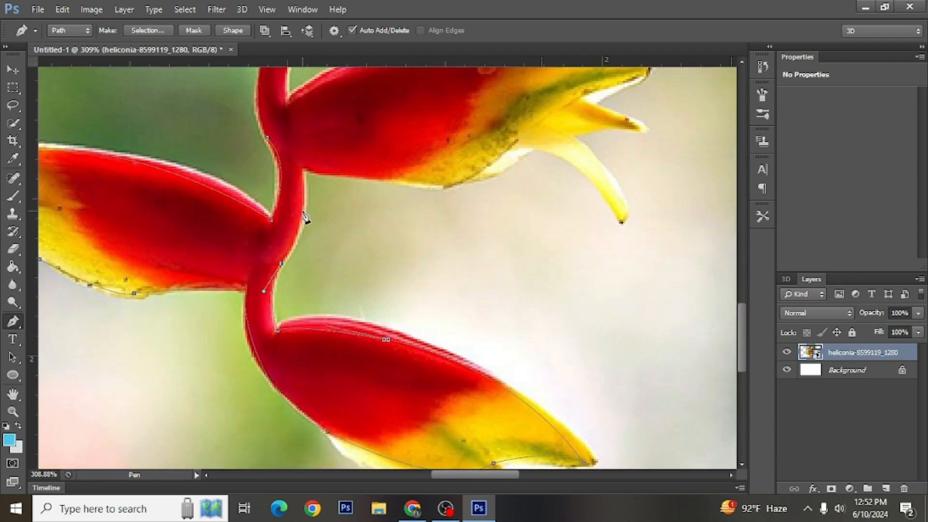
left_click_drag(303, 184, 290, 151)
left_click(302, 184, "alt")
- Trace the third right bract's lower edge from the stem to its tip
left_click_drag(424, 195, 478, 218)
left_click(424, 194, "alt")
scroll(434, 193, "up", 1)
left_click_drag(513, 161, 550, 119)
scroll(595, 180, "up", 1)
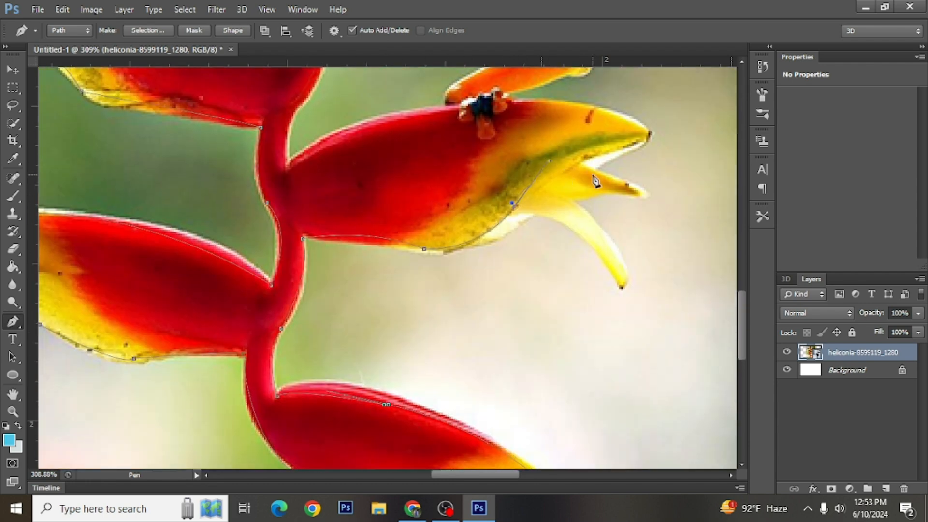
left_click_drag(634, 141, 653, 153)
- Trace the third right bract's upper edge to the frog's foot and continue the path along the frog's leg
scroll(526, 140, "up", 3)
left_click_drag(502, 135, 412, 146)
left_click(502, 135, "alt")
scroll(507, 137, "up", 2)
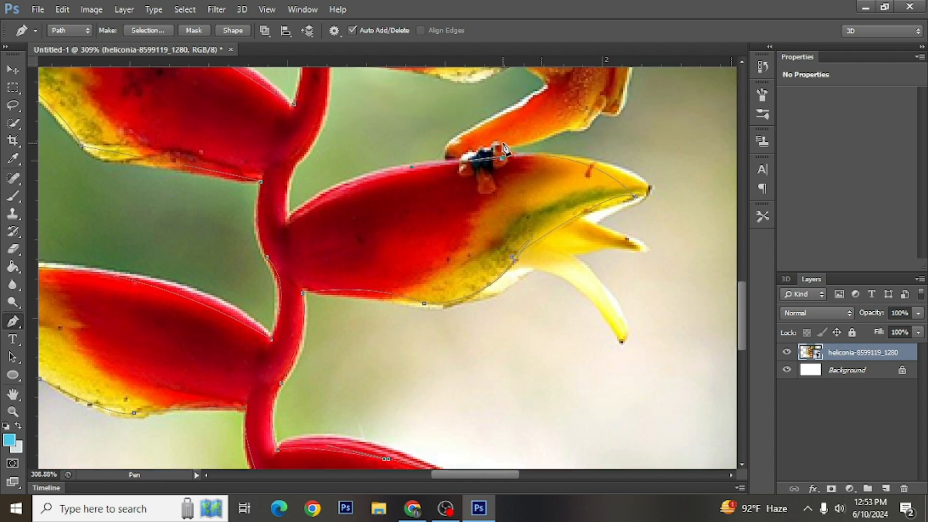
left_click(569, 128)
left_click(594, 114)
- Continue the path up around the second right bract and along the underside of the top right bract past its tip
scroll(628, 121, "up", 6)
scroll(631, 126, "down", 3)
scroll(497, 128, "up", 5)
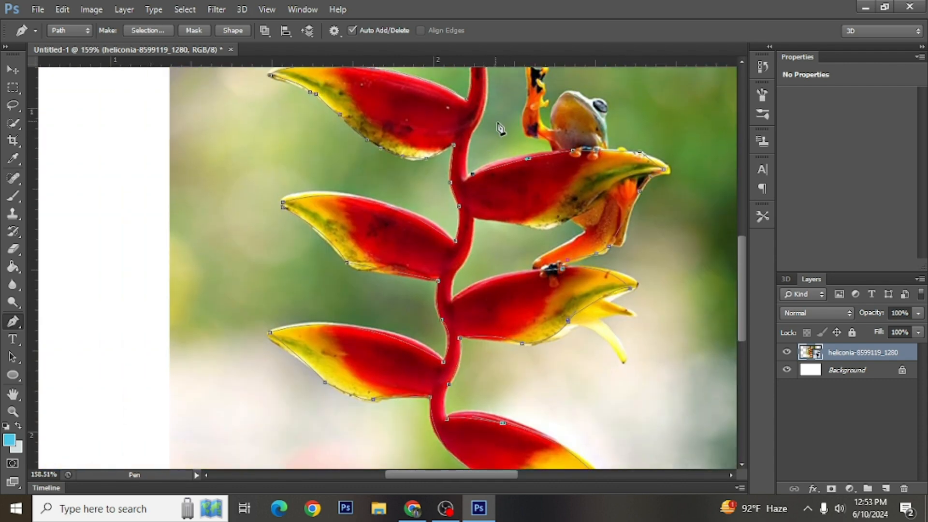
scroll(555, 140, "up", 3)
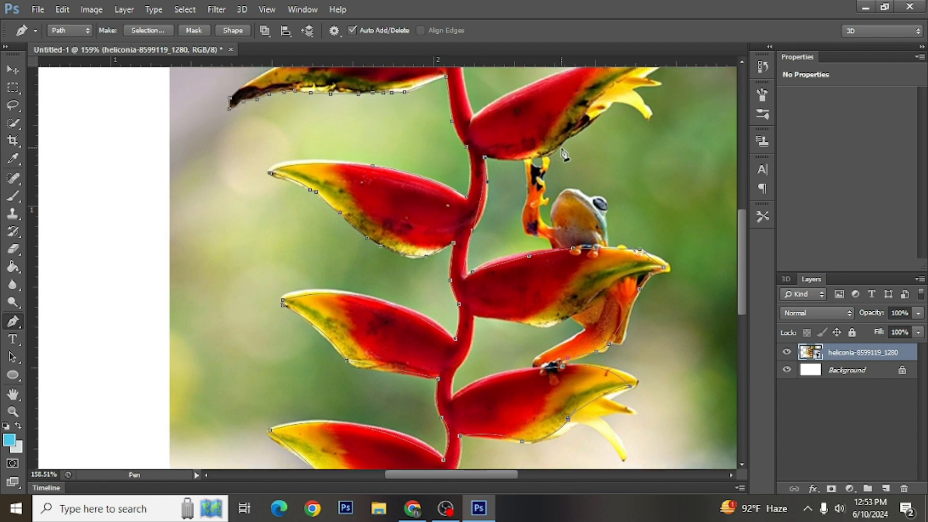
scroll(689, 166, "up", 3)
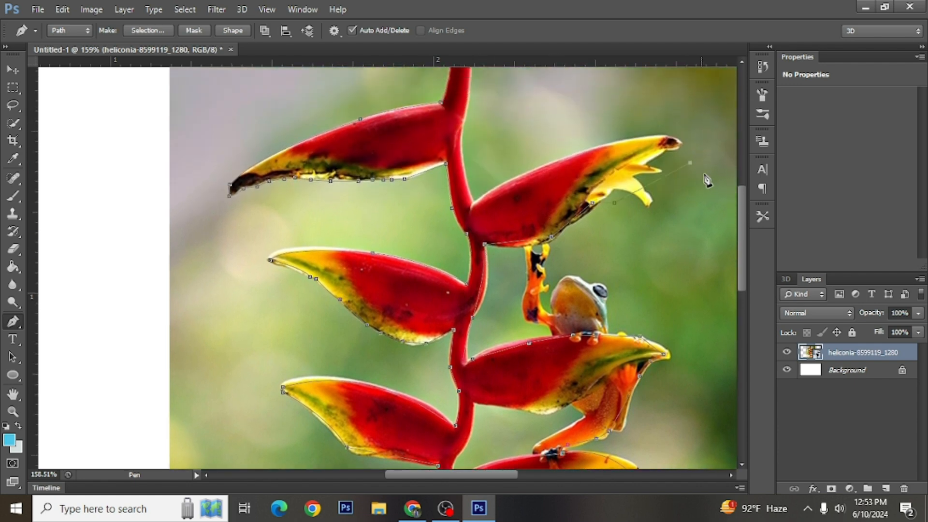
- Extend the path with straight segments outside the photo, down its right side and below its lower edge
scroll(650, 205, "down", 3)
scroll(644, 205, "down", 1)
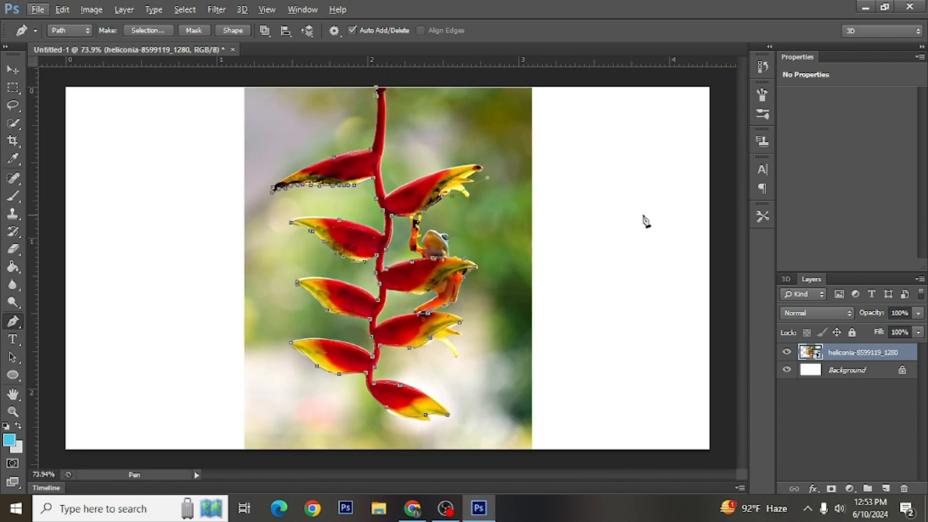
left_click(622, 216)
left_click(631, 333)
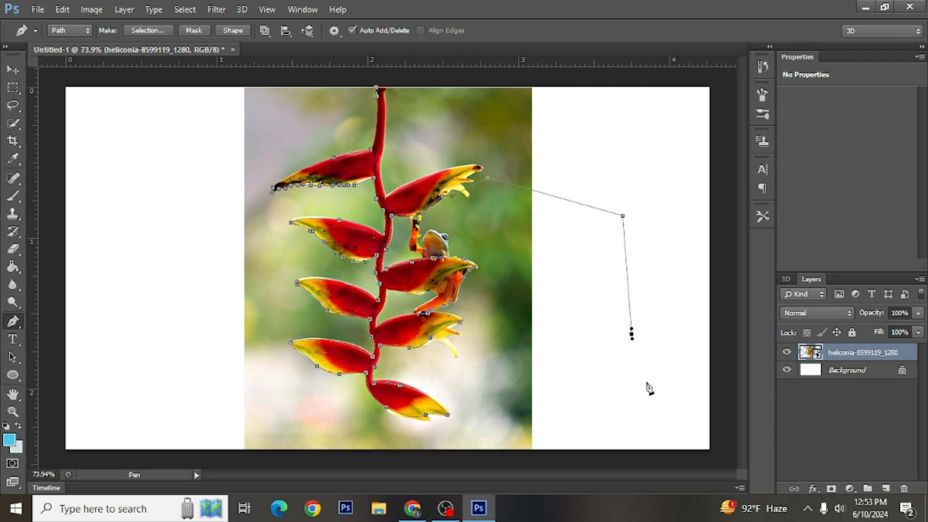
left_click(588, 462)
left_click(435, 464)
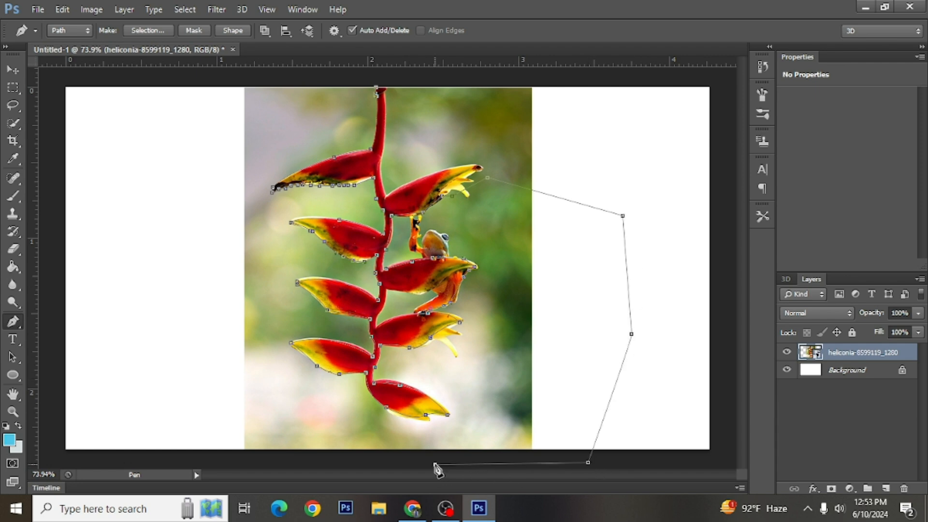
left_click(320, 465)
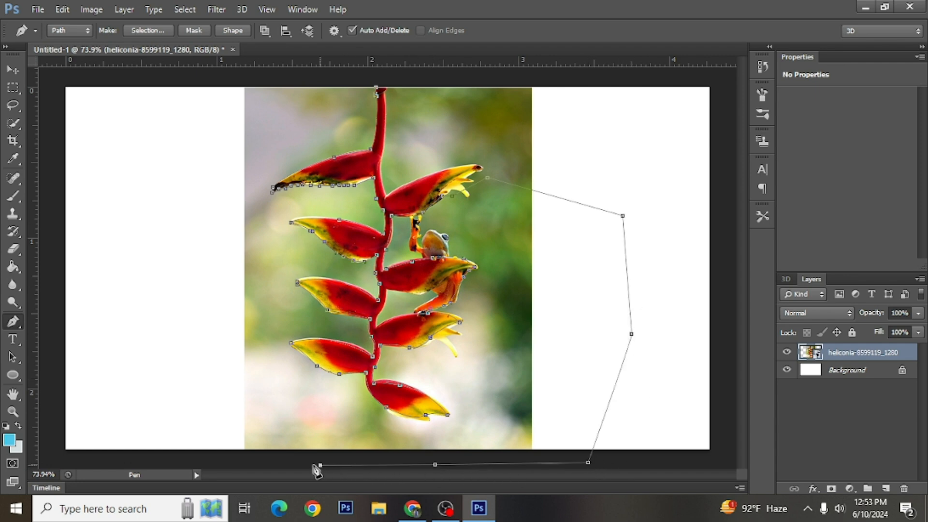
left_click(234, 466)
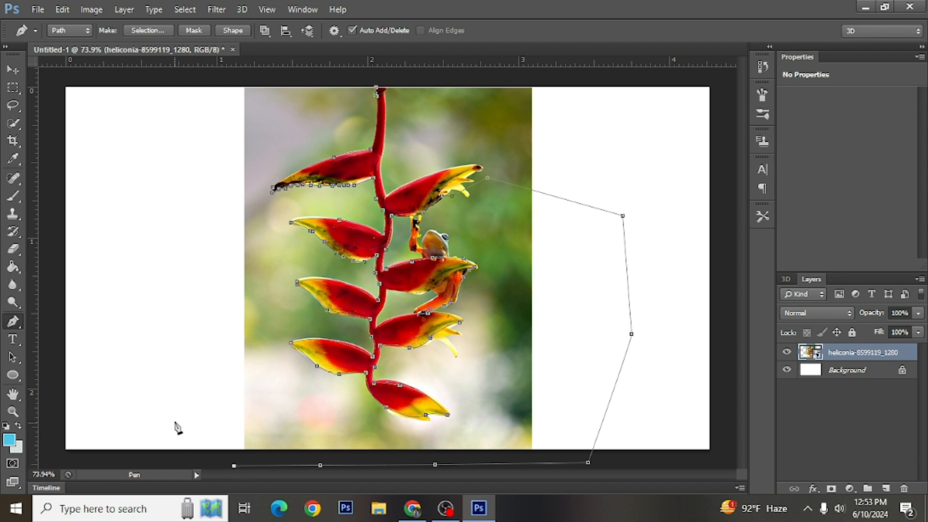
- Continue the straight segments up outside the photo's left side and close the path at the top of the stem
left_click(167, 408)
left_click(163, 326)
left_click(155, 205)
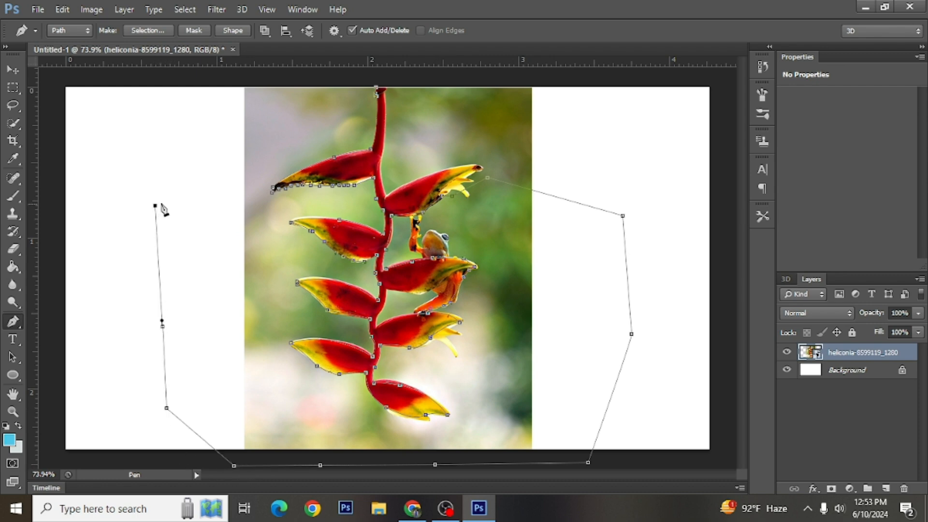
key("ctrl+minus")
left_click(269, 125)
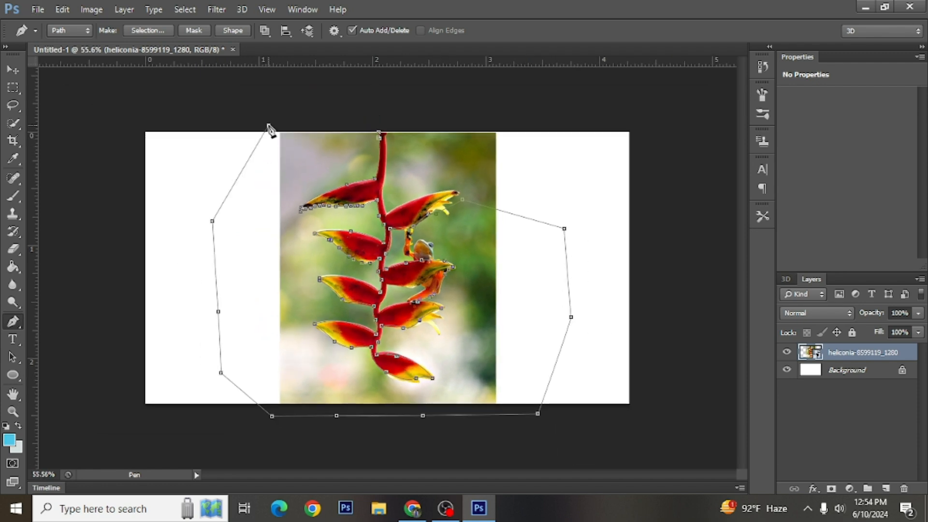
left_click(309, 111)
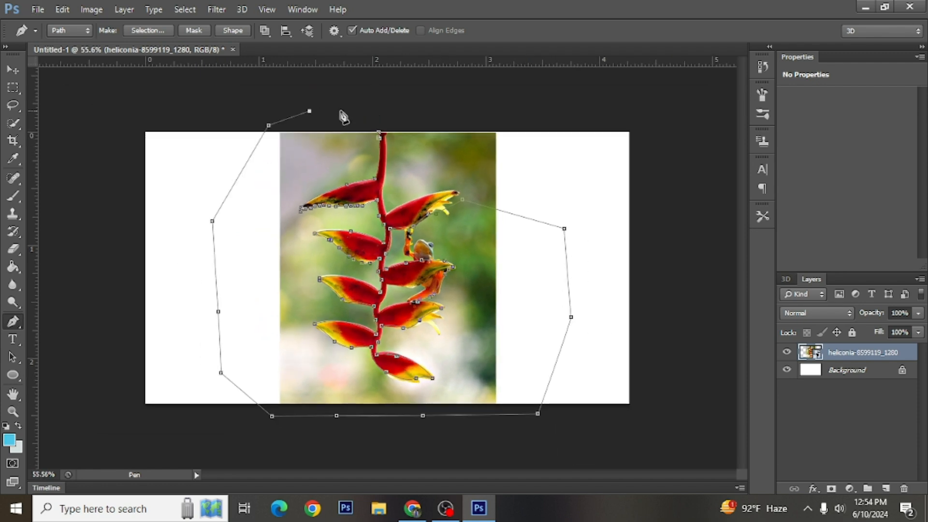
left_click(379, 134)
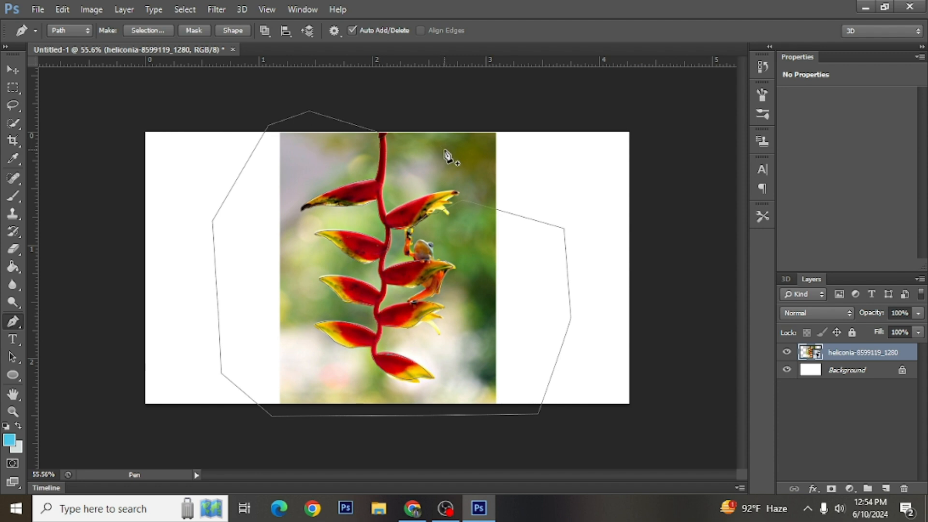
- Convert the path to a selection, rasterize the heliconia-8599119_1280 layer and delete the selected background
key("ctrl+Return")
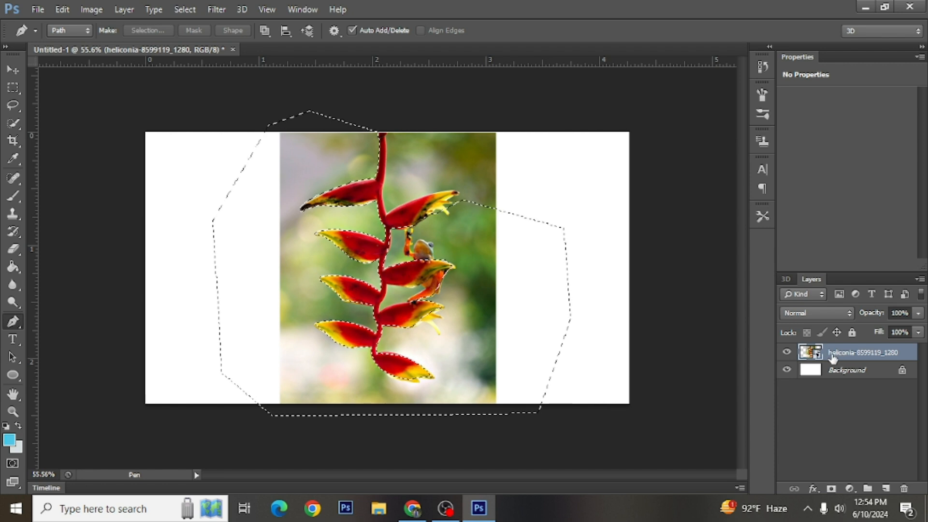
right_click(851, 356)
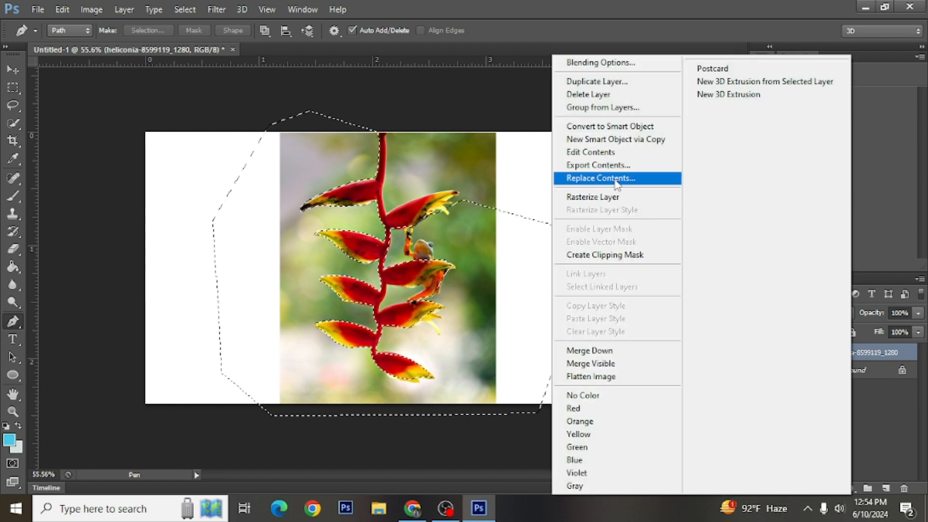
left_click(605, 199)
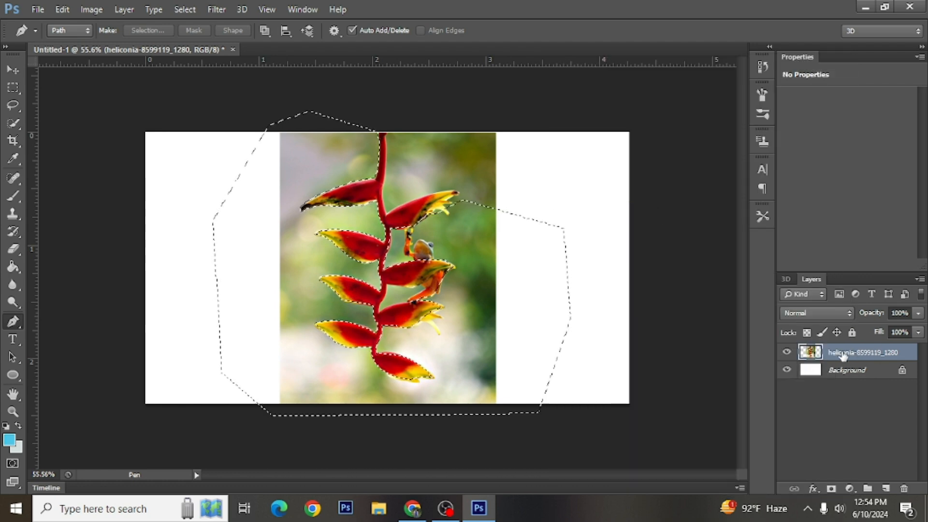
key("Delete")
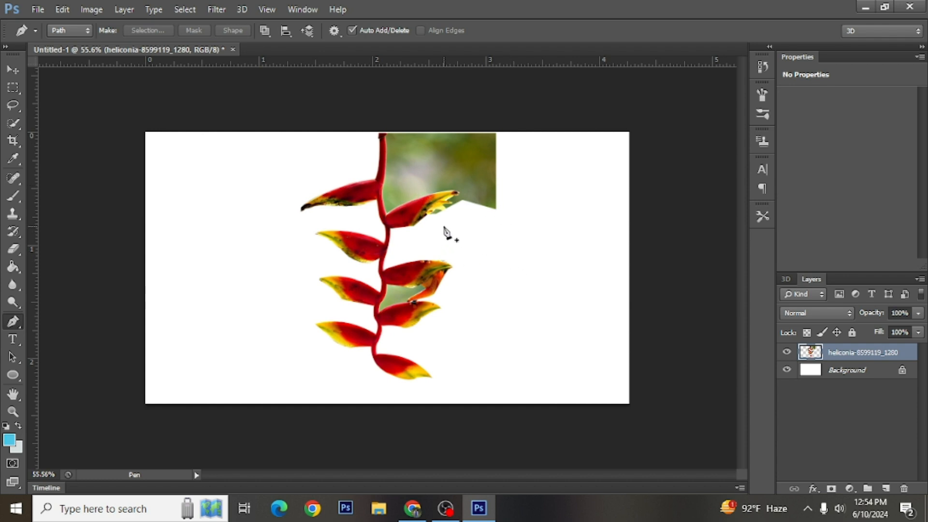
- Start a new path down the upper stem's right edge and along the top right bract's upper edge
left_click(386, 131)
left_click(385, 166)
left_click(383, 193)
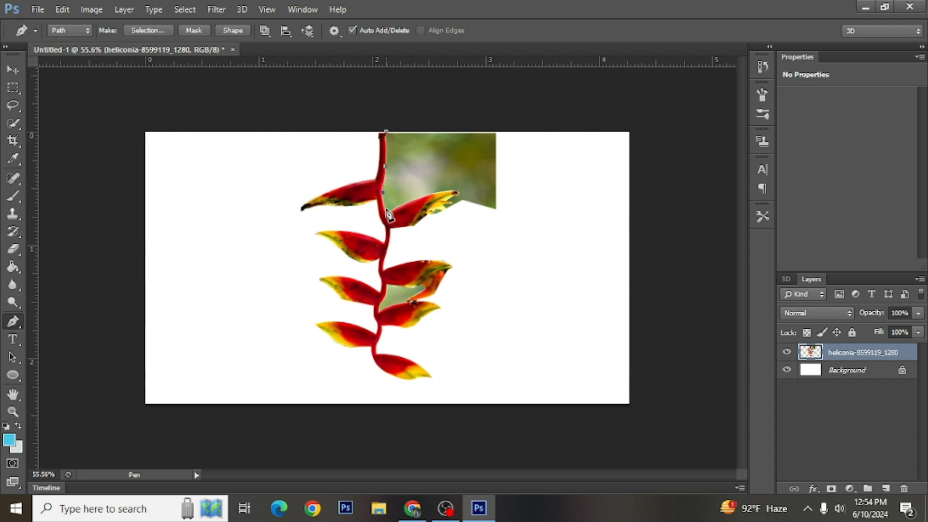
left_click_drag(391, 215, 439, 198)
left_click_drag(436, 210, 433, 215)
- Extend the path around the remaining green background at the upper right, up beyond the canvas top
left_click(475, 219)
left_click(528, 219)
left_click(544, 129)
left_click_drag(464, 110, 401, 108)
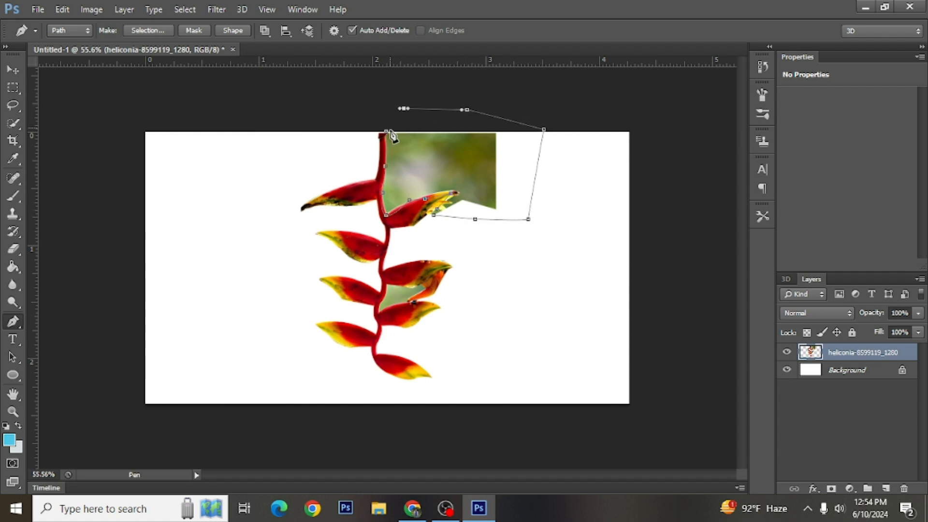
left_click(387, 132)
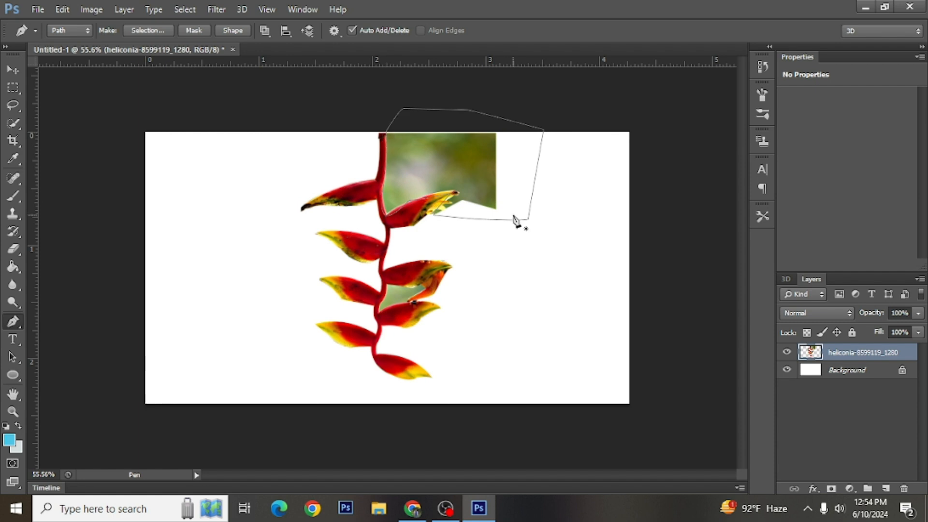
key("Return")
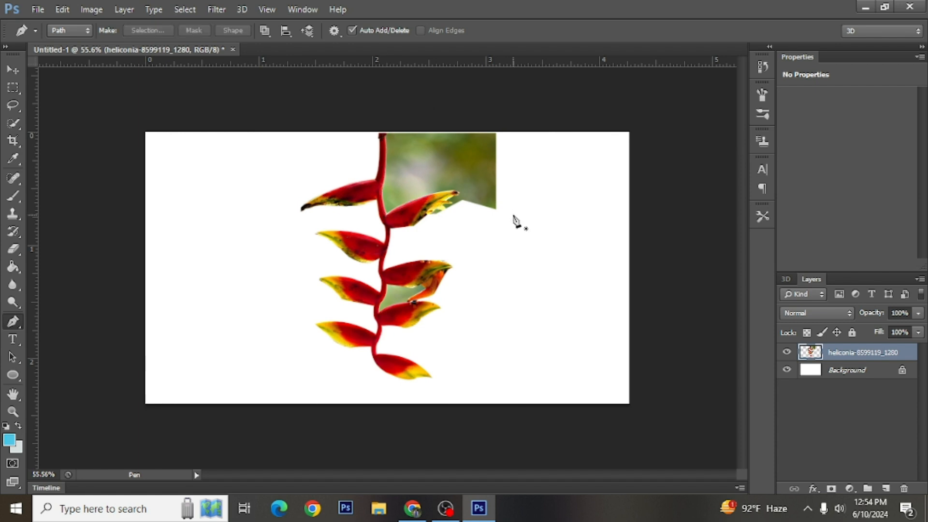
key("ctrl+z")
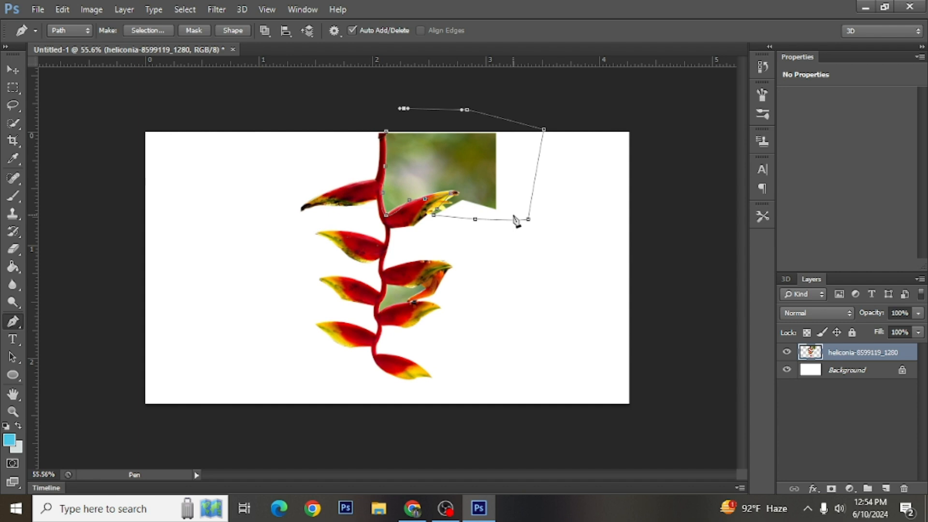
- Close the path at the stem top, convert it to a selection, delete the enclosed background and deselect
left_click(386, 131)
key("ctrl+Return")
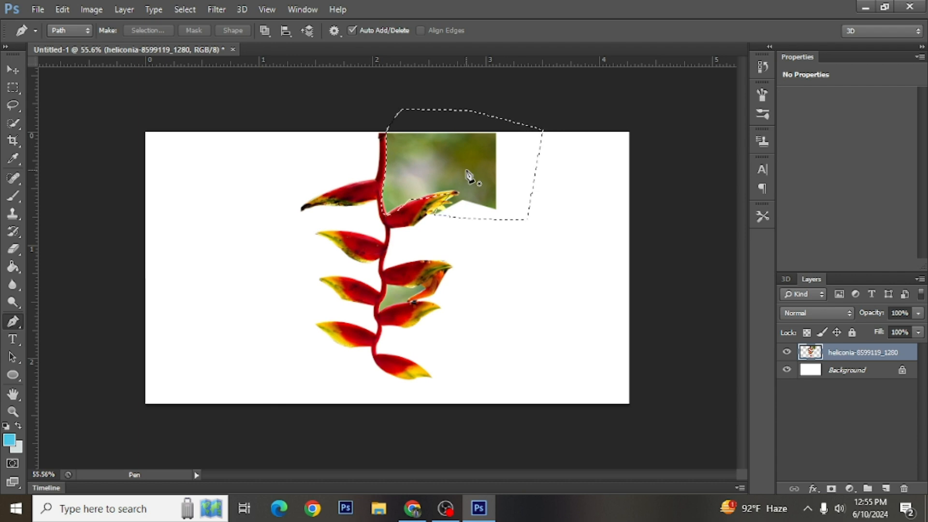
key("Delete")
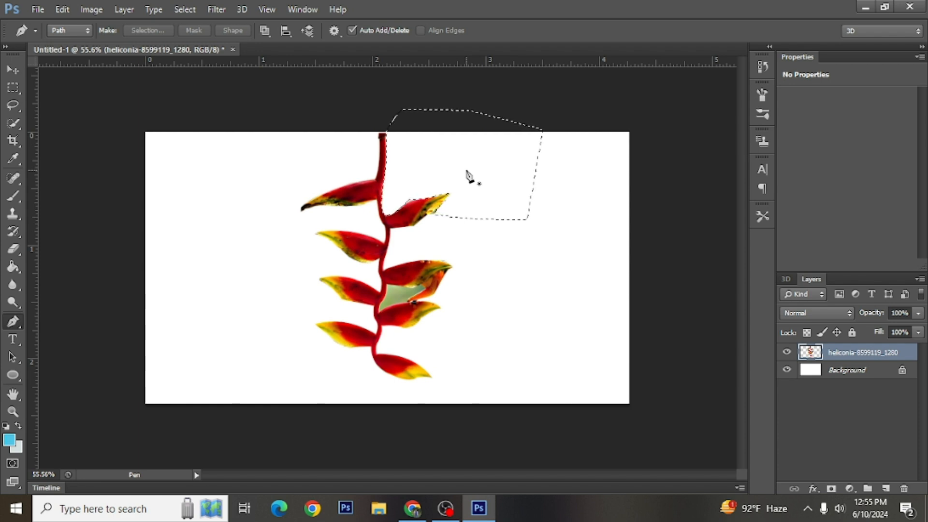
key("ctrl+d")
- Draw a closed path around the green gap between the second and third right bracts, the stem and the frog's leg
scroll(408, 241, "up", 3)
left_click(384, 317)
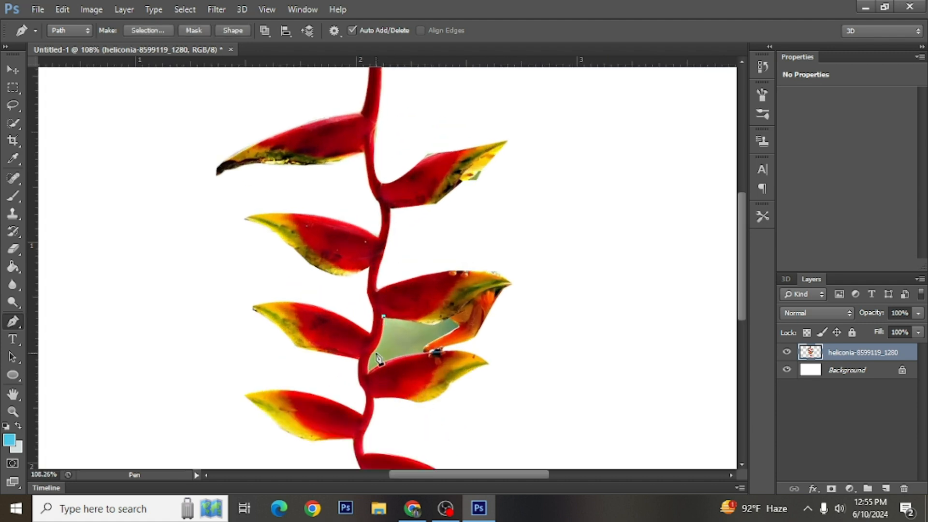
left_click(376, 352)
left_click(366, 367)
left_click(370, 373)
left_click(391, 360)
left_click(428, 354)
left_click(462, 320)
left_click(437, 310)
left_click(410, 313)
left_click(384, 318)
- Convert the gap's path to a selection, delete the green background inside it and deselect
key("ctrl+Return")
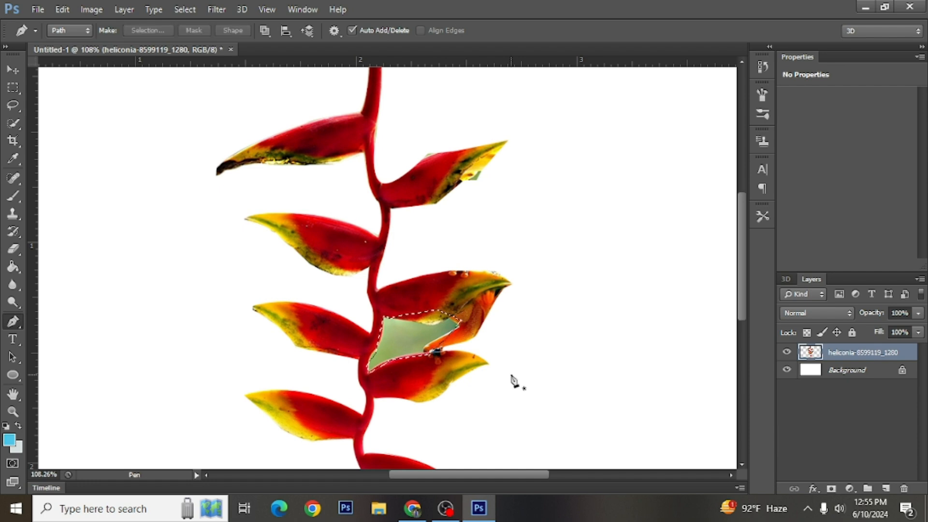
key("Delete")
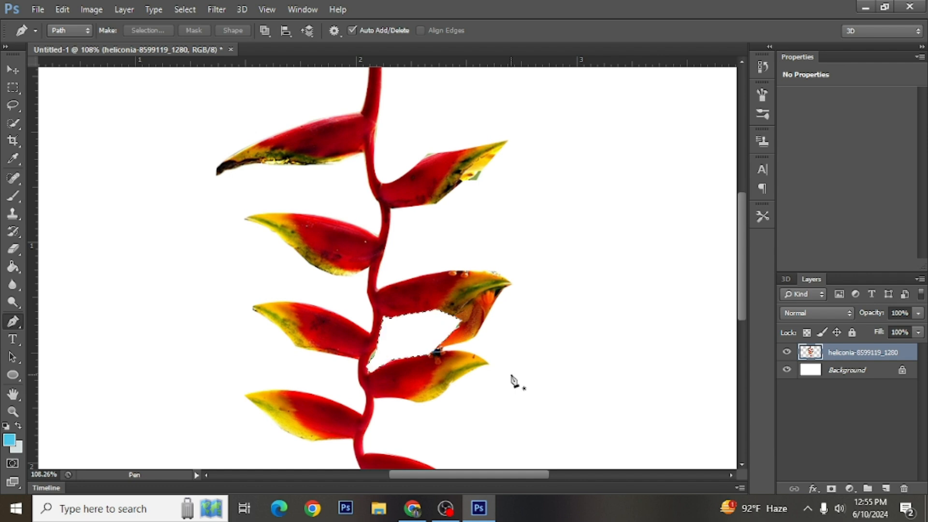
key("ctrl+d")
- Hide the Background layer to inspect the cutout against transparency, and show it again
scroll(379, 290, "down", 5)
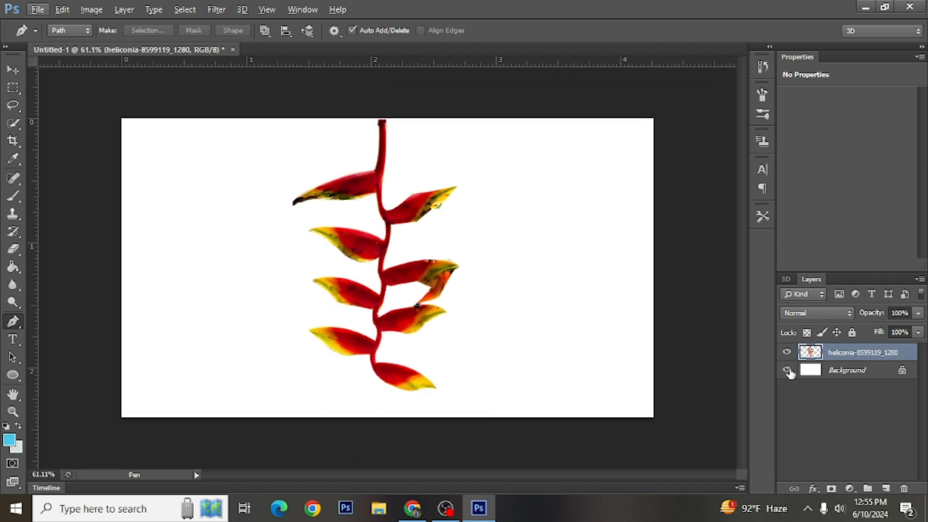
left_click(786, 371)
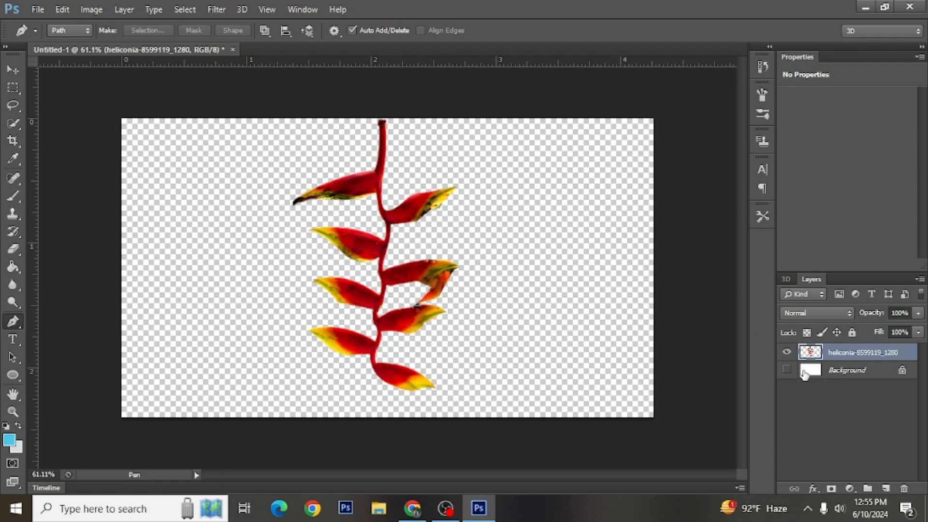
left_click(786, 370)
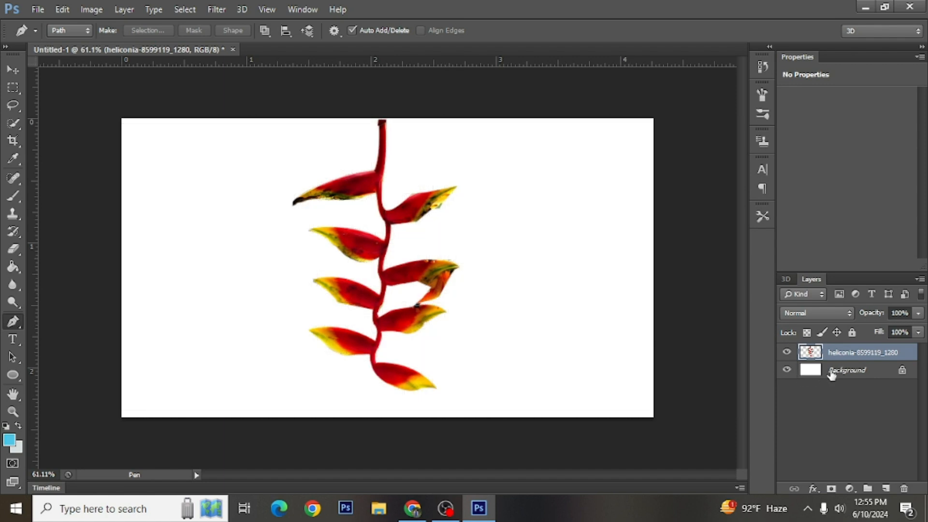
- Hide the Background layer and try to move the flower on the canvas with the Move tool
left_click(905, 375)
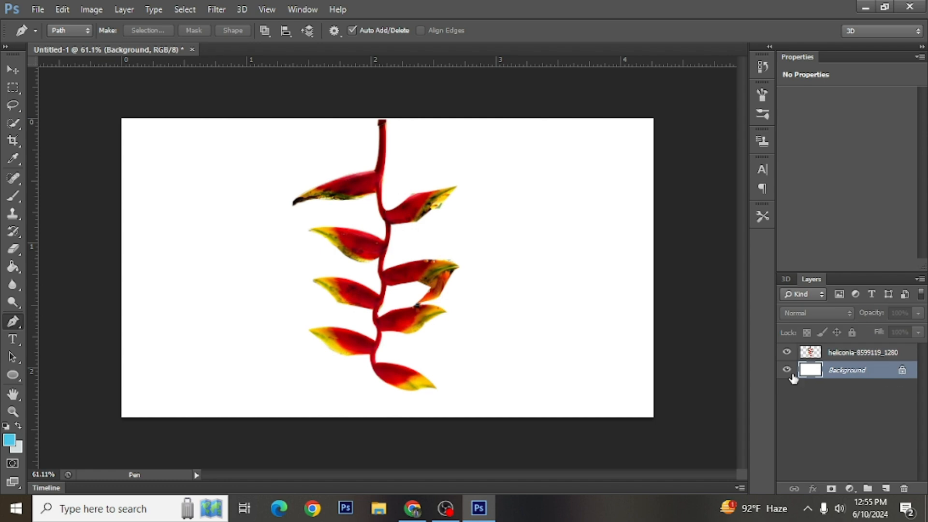
left_click(787, 370)
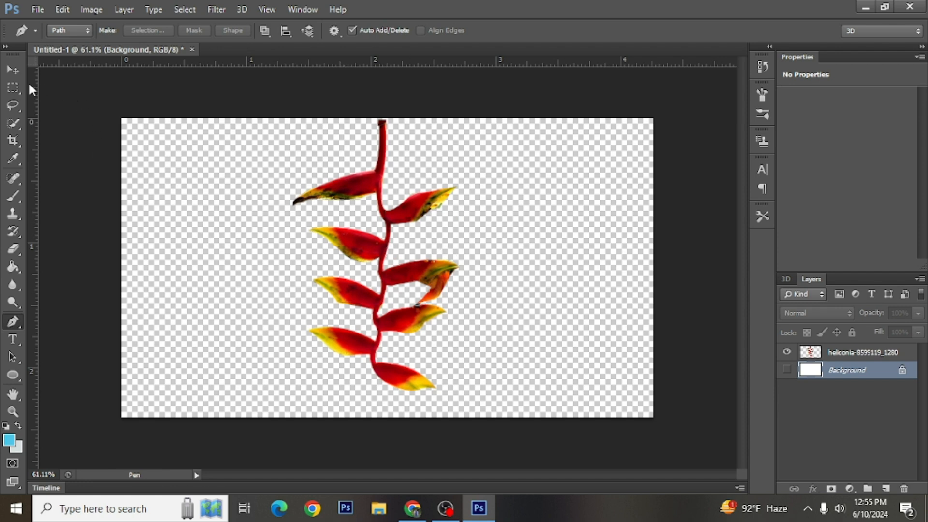
key("v")
left_click_drag(382, 219, 524, 215)
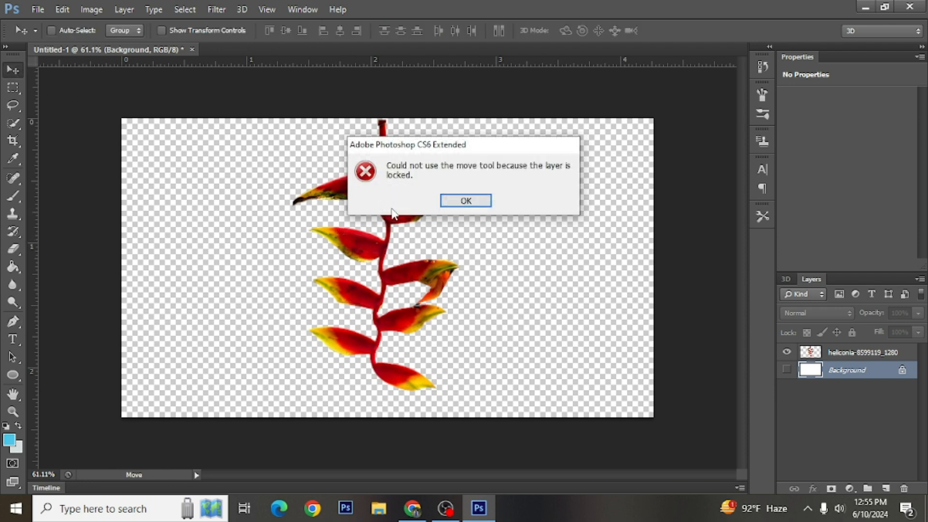
key("Return")
left_click_drag(393, 238, 411, 237)
left_click(488, 203)
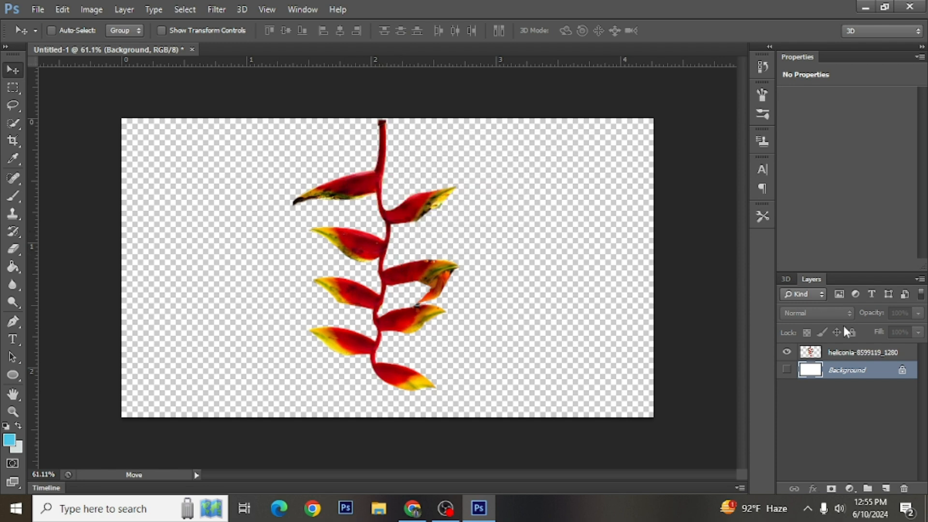
- Move the heliconia cutout layer slightly down and to the left so the stem's top clears the canvas edge
left_click(829, 359)
left_click_drag(316, 230, 390, 231)
- Show the Background layer, set the foreground color to near-black #020a0c and fill the layer with it
left_click(831, 369)
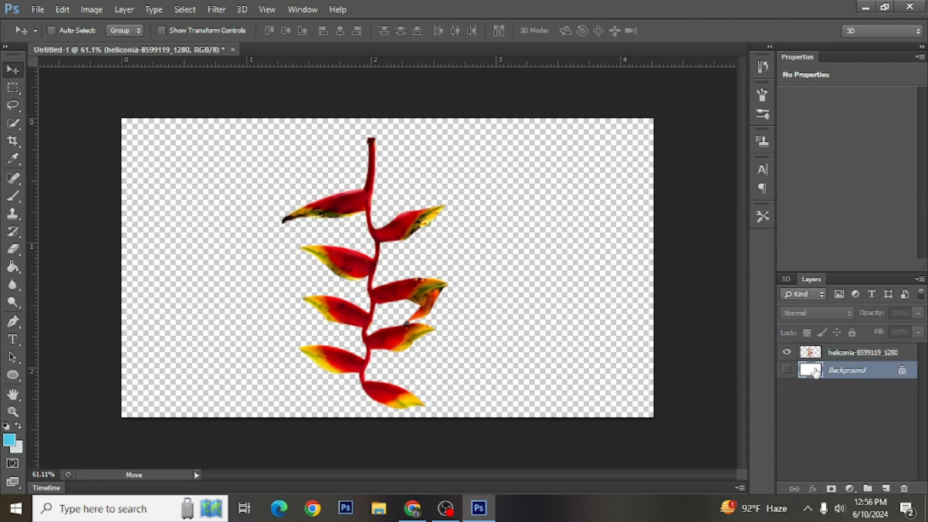
left_click(786, 369)
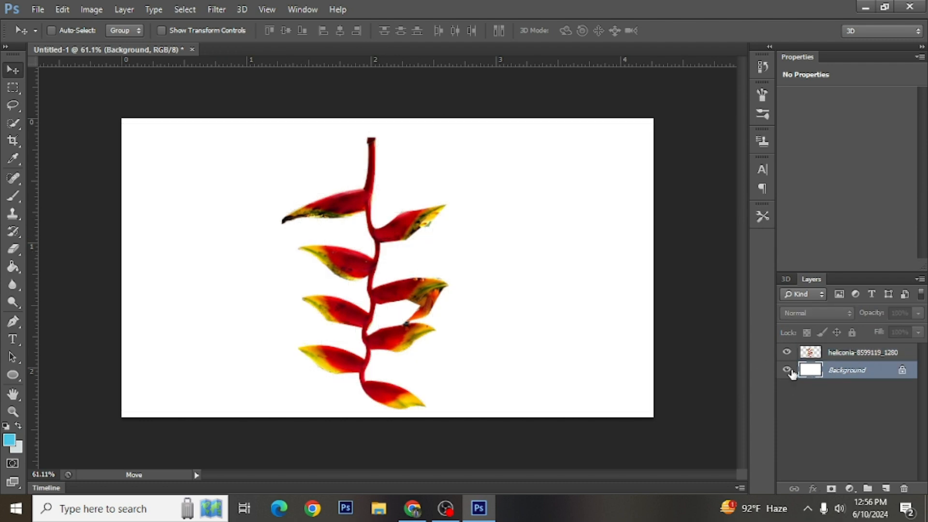
left_click(9, 439)
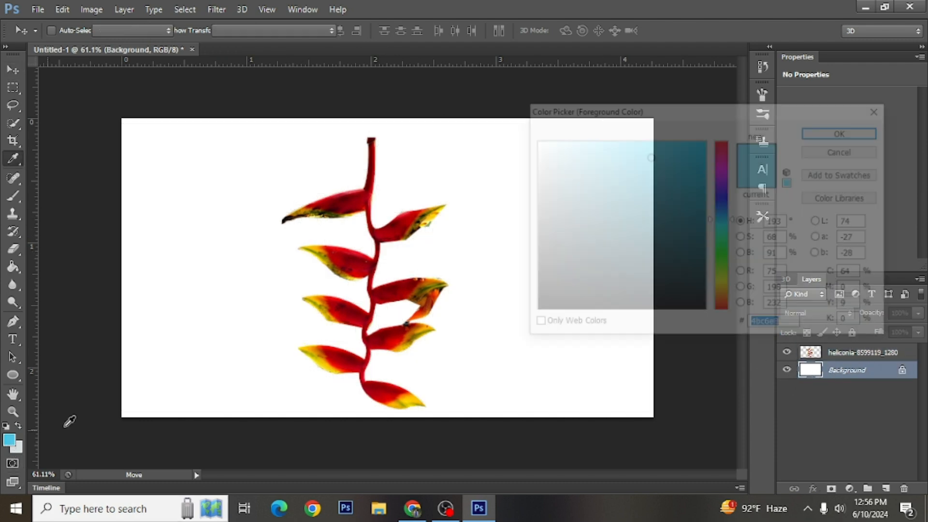
type("000000")
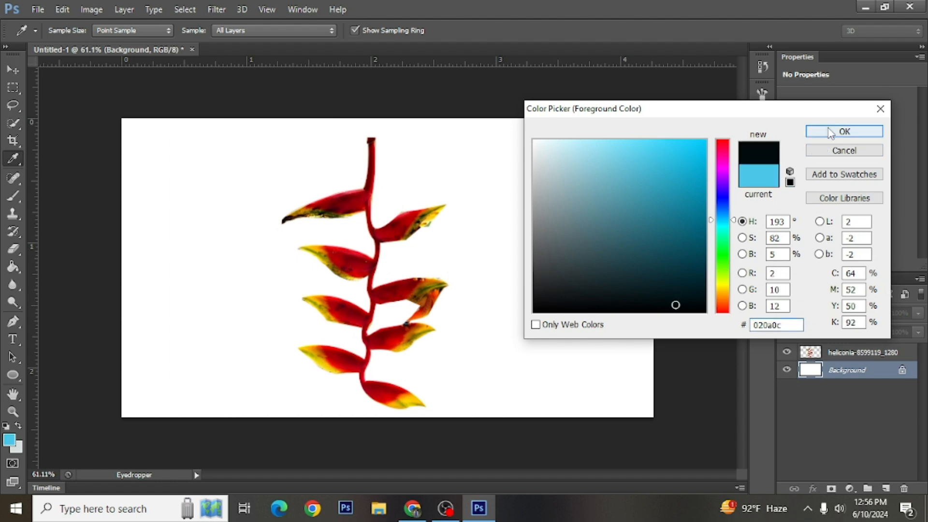
left_click(843, 130)
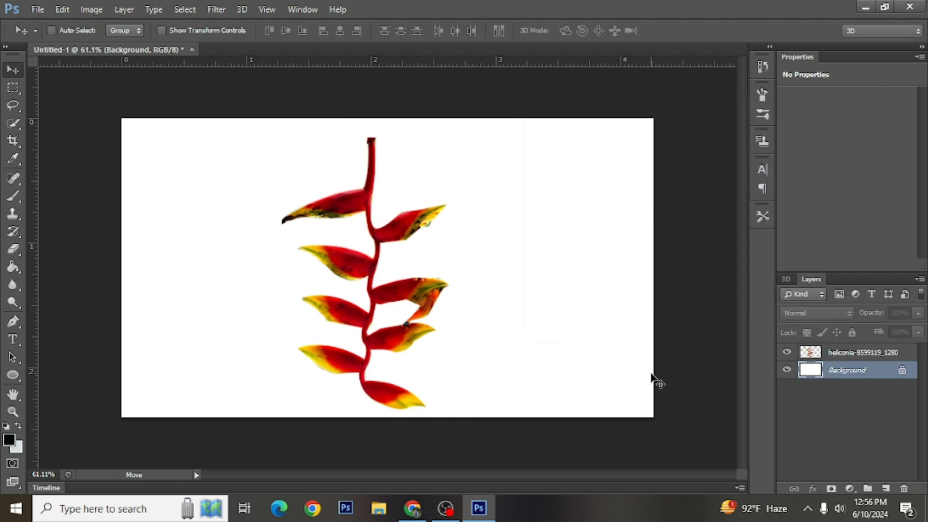
key("alt+BackSpace")
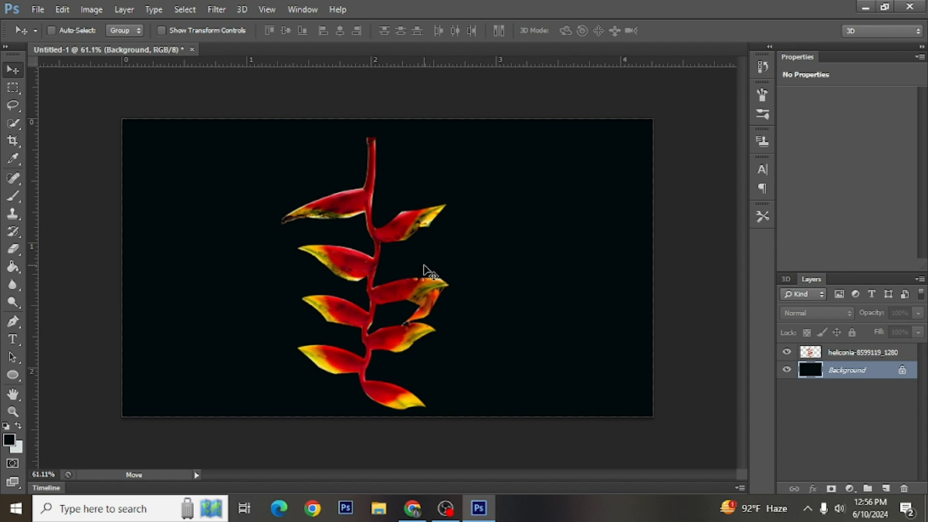
left_click(445, 508)
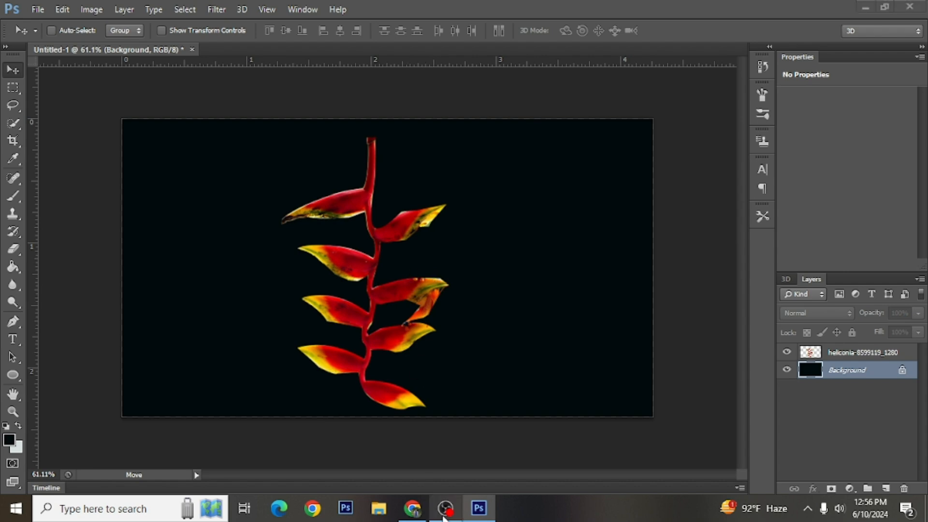